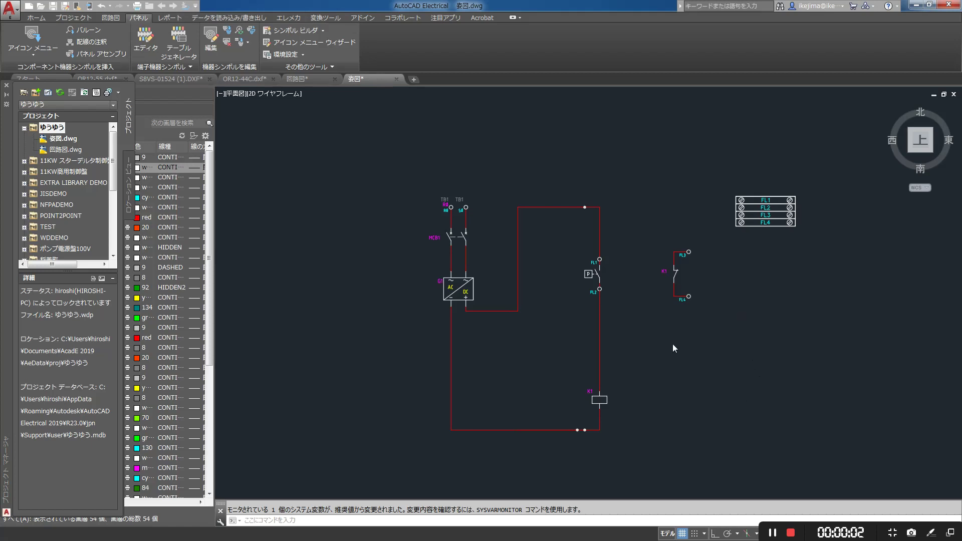
Step: Open the TB1-R0 terminal strip editor and strip list, then close both unchanged
left_click(145, 38)
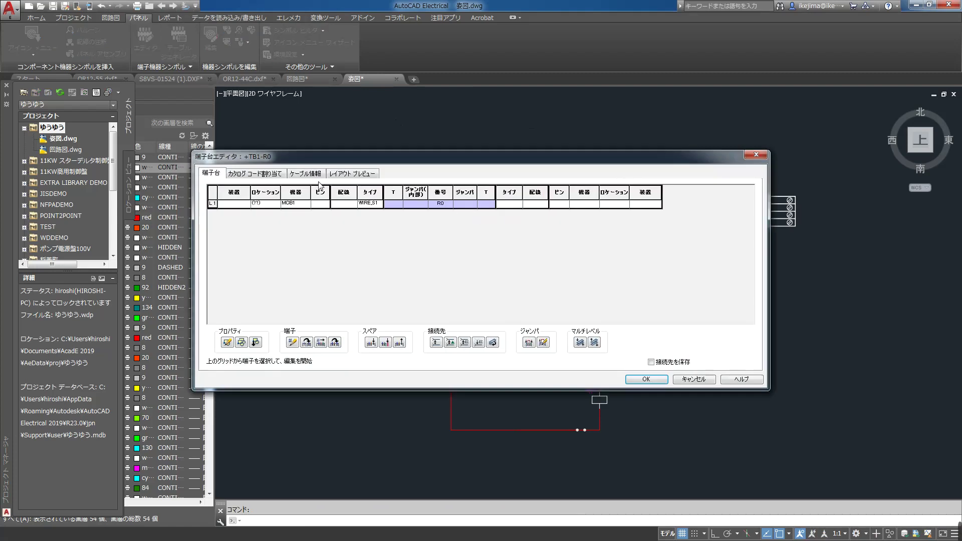
left_click(756, 153)
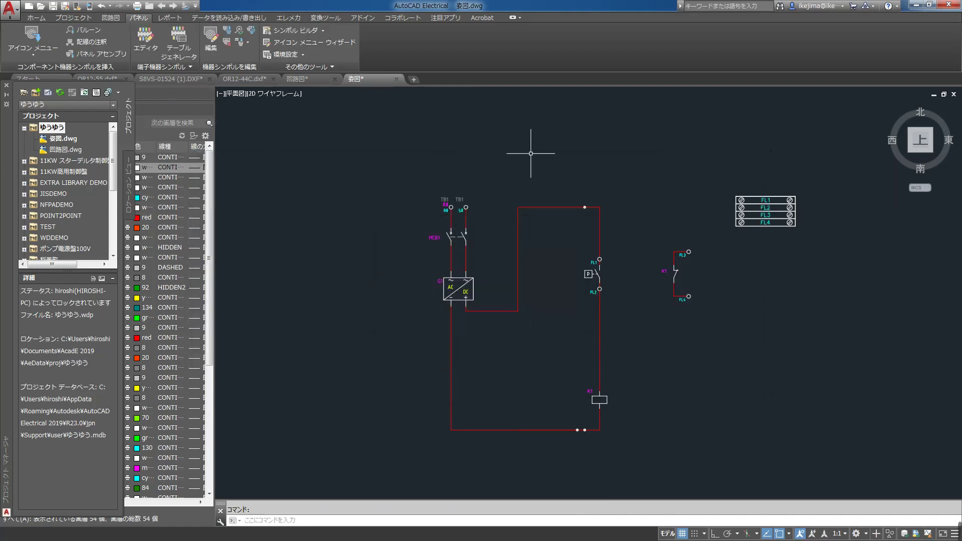
left_click(145, 37)
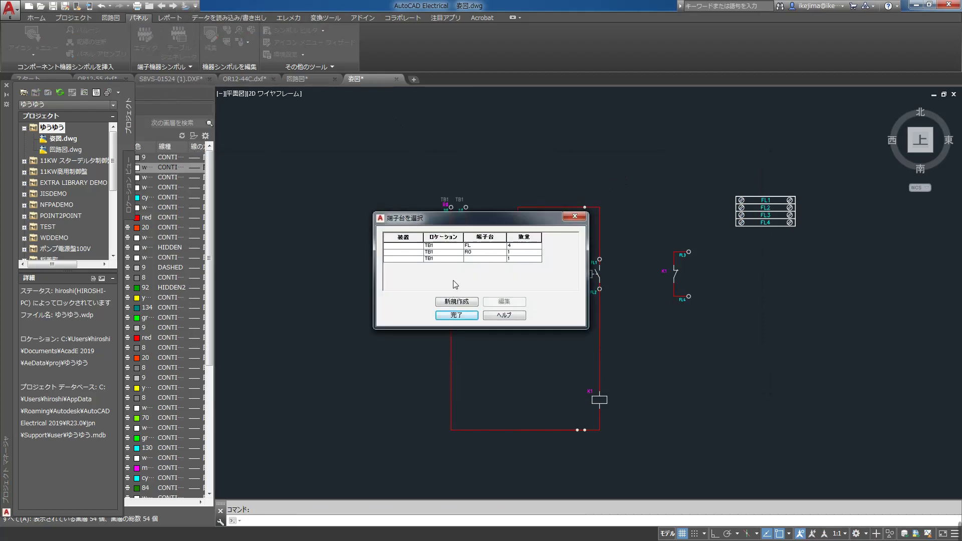
left_click(465, 315)
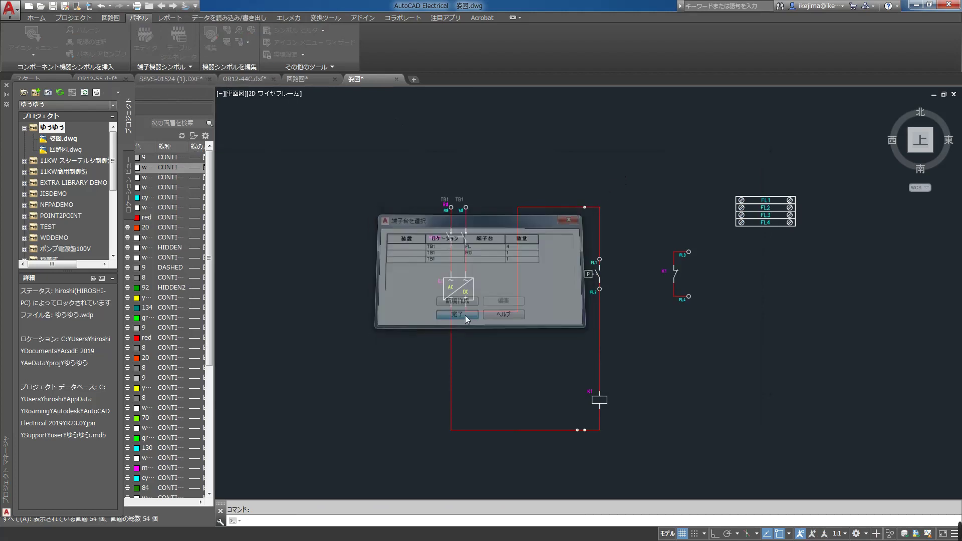
scroll(443, 196, "up", 5)
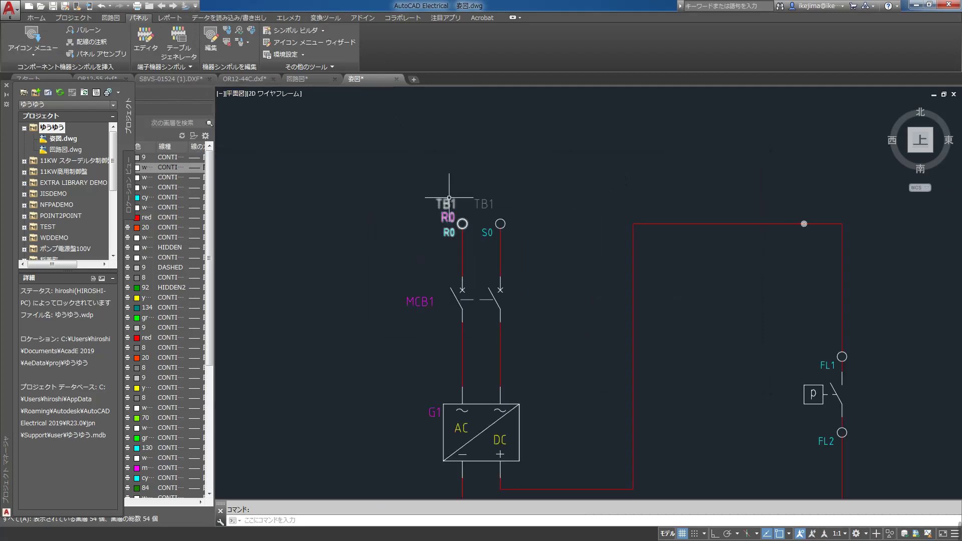
Step: Assign terminal R0 to location FL with tag strip TB1
right_click(462, 224)
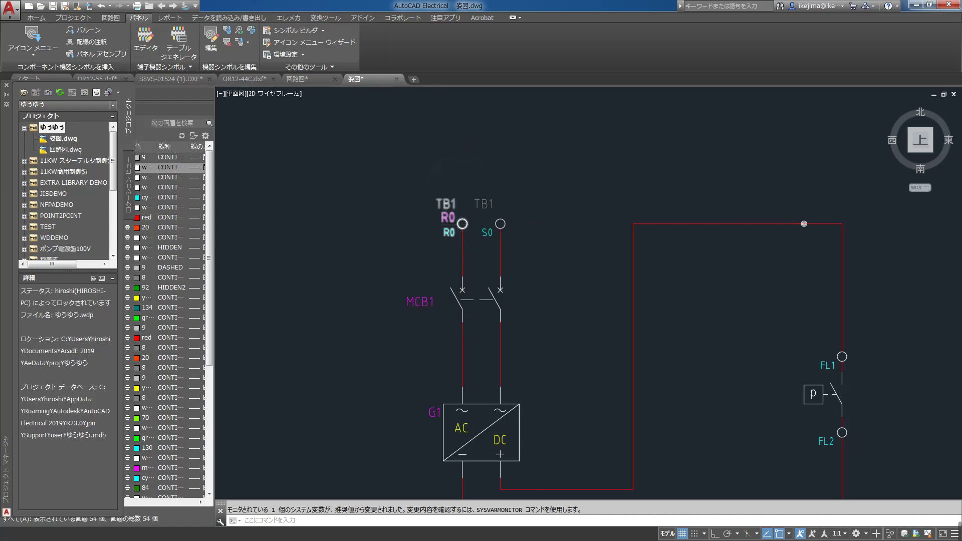
left_click(458, 195)
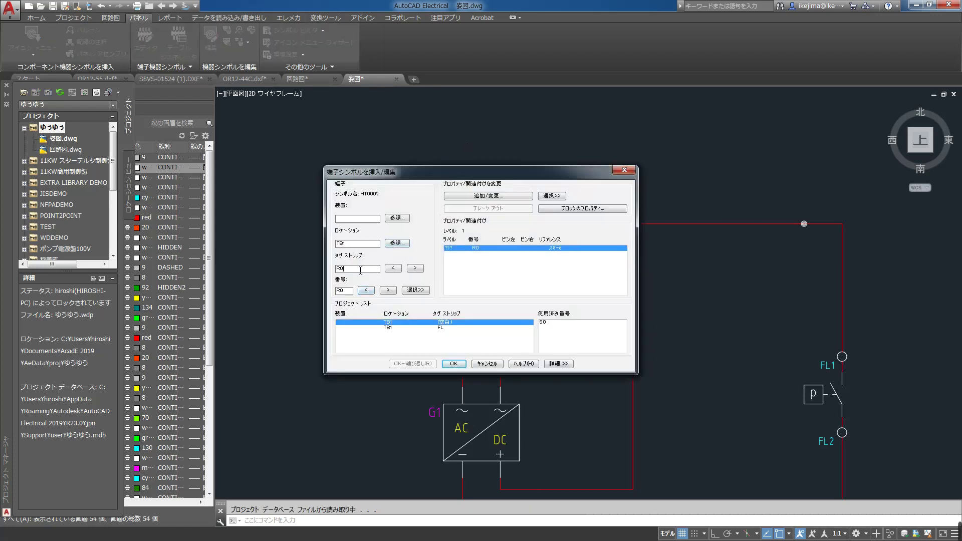
key("BackSpace")
key("BackSpace")
left_click(453, 364)
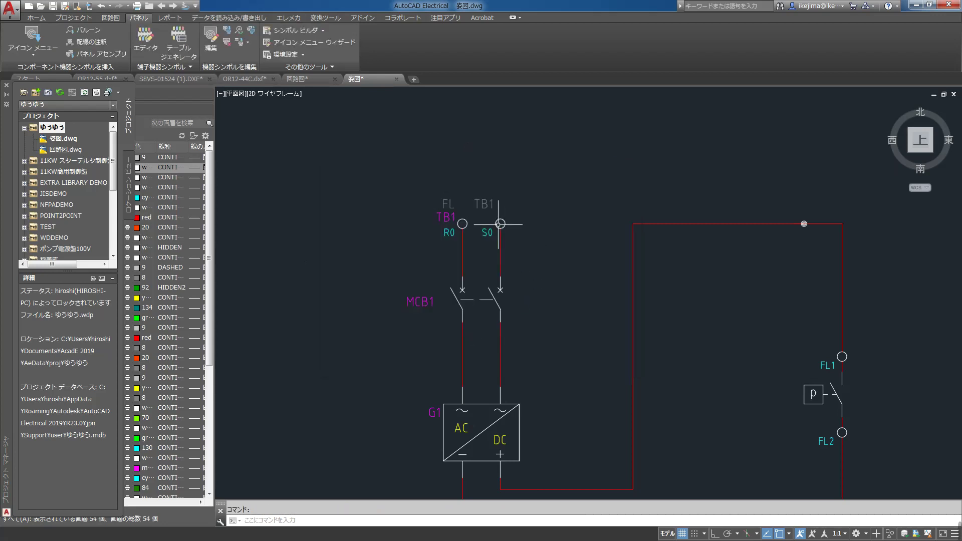
Step: Assign terminal S0 to location FL with tag strip TB1
right_click(493, 226)
key("Escape")
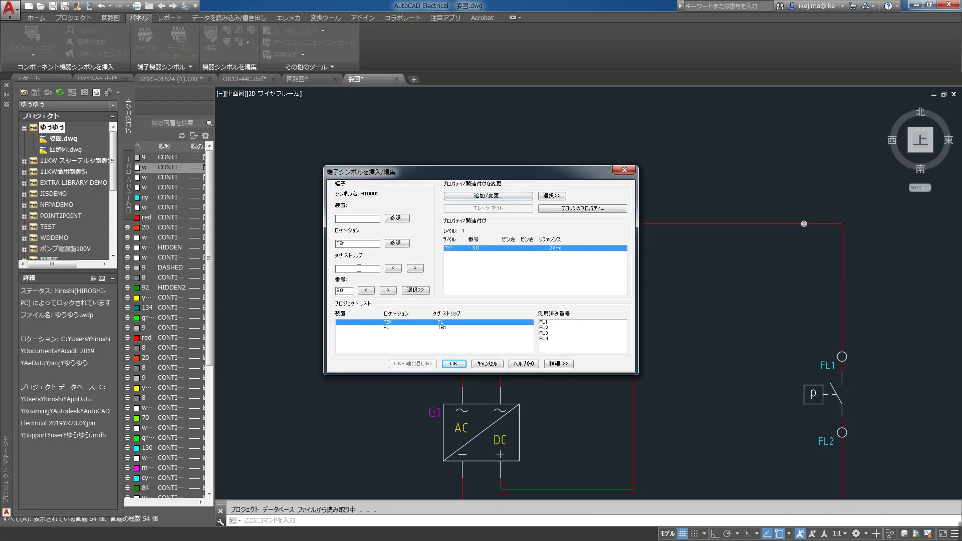
type("FL")
left_click(453, 364)
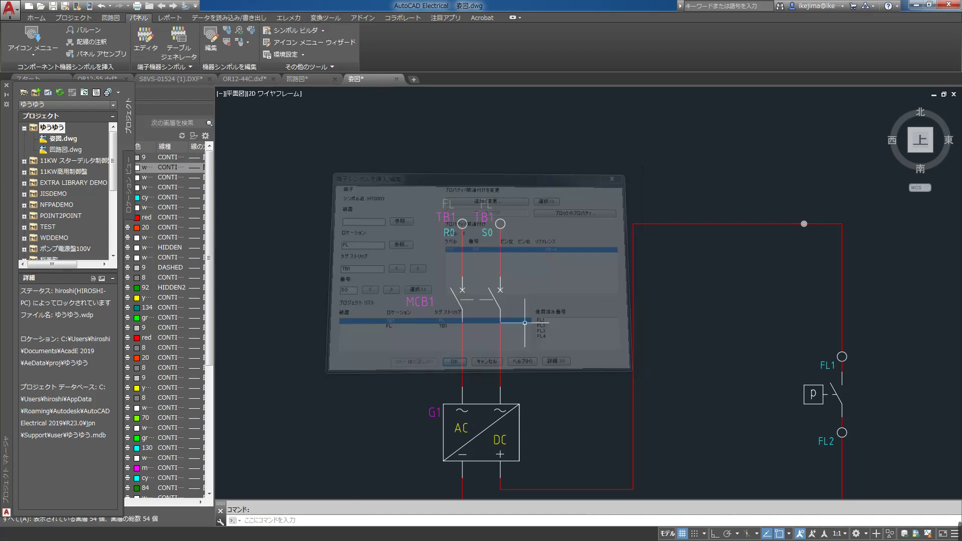
scroll(637, 262, "down", 4)
Step: Assign terminal FL1 to location FL on strip TB1 and update its related panel component
middle_click_drag(712, 269, 639, 268)
scroll(708, 280, "up", 4)
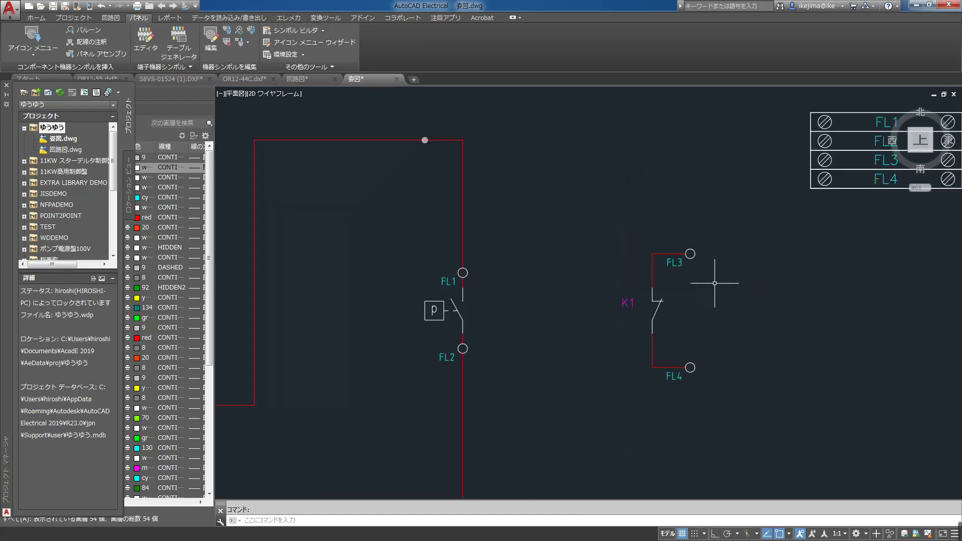
right_click(462, 272)
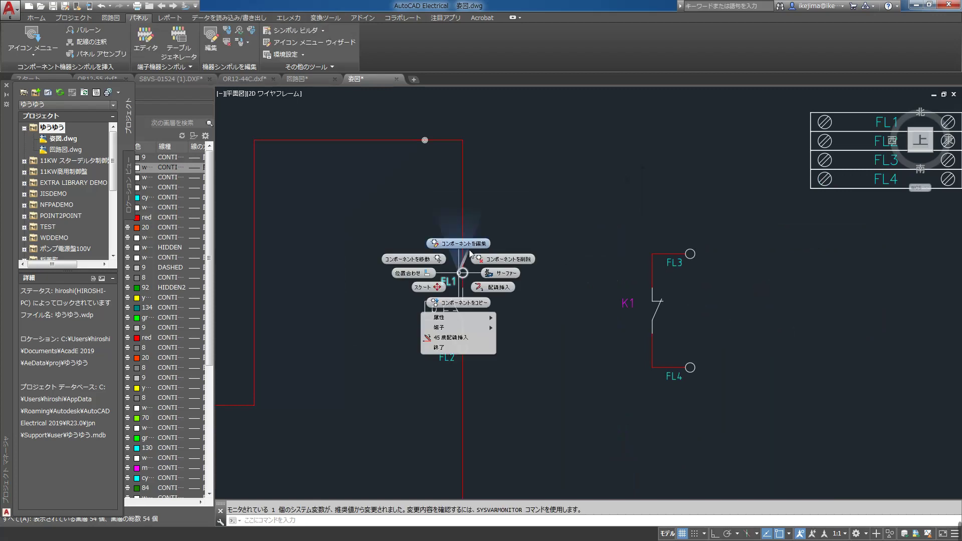
left_click(458, 238)
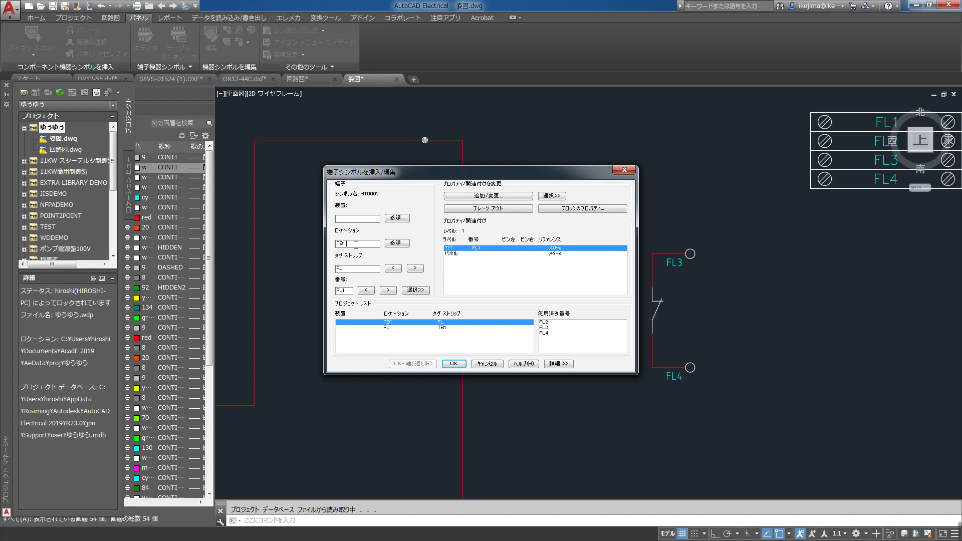
type("FL")
left_click(448, 362)
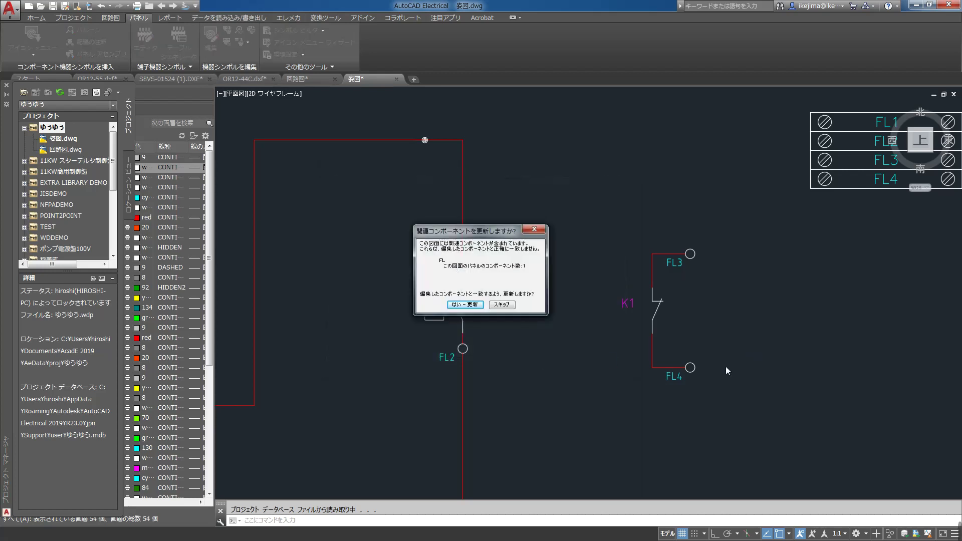
left_click(470, 304)
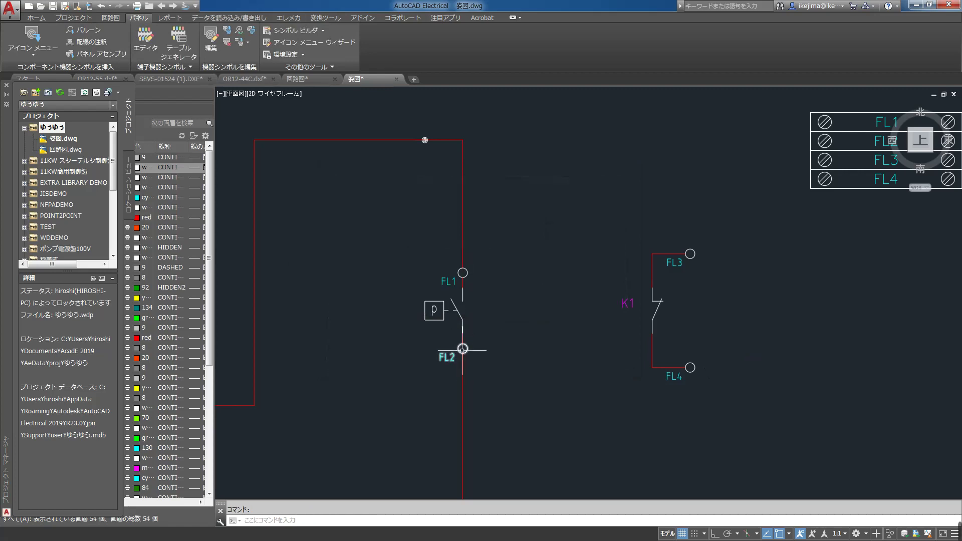
Step: Assign terminal FL2 to location FL on strip TB1 and update its related panel component
right_click(461, 354)
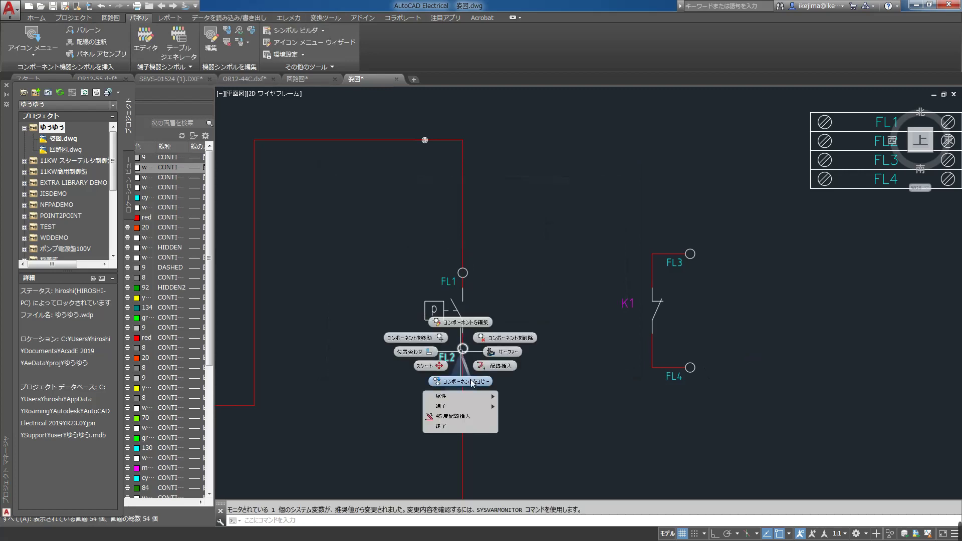
left_click(461, 322)
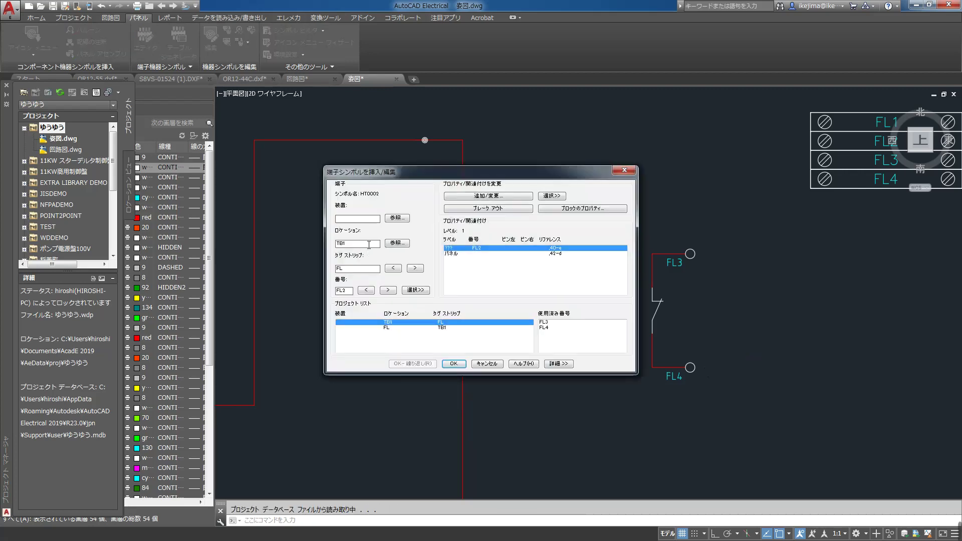
type("FL")
left_click(453, 364)
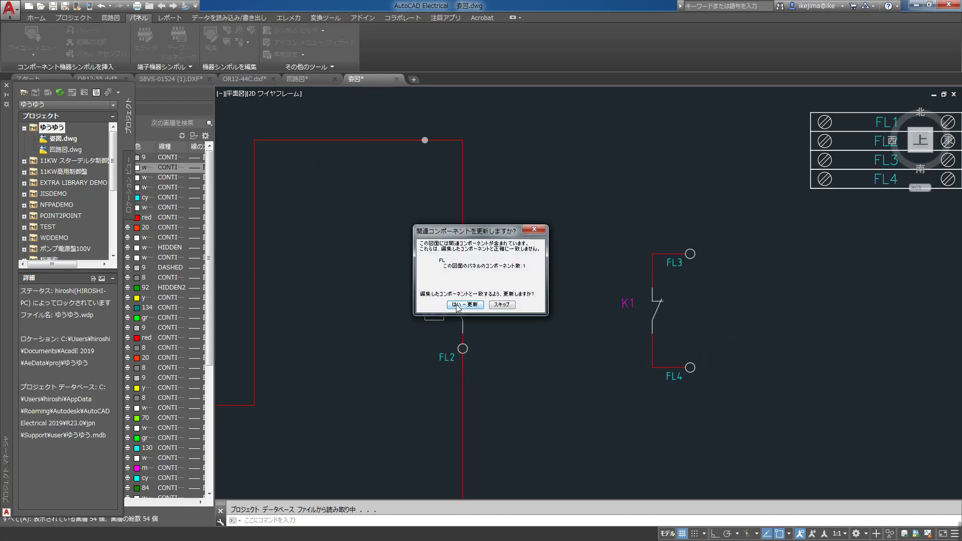
left_click(465, 304)
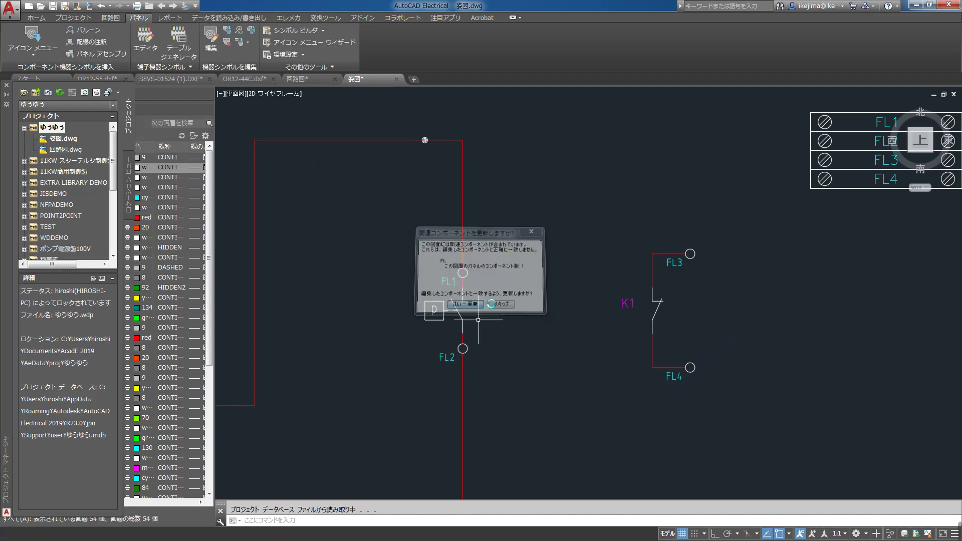
right_click(690, 254)
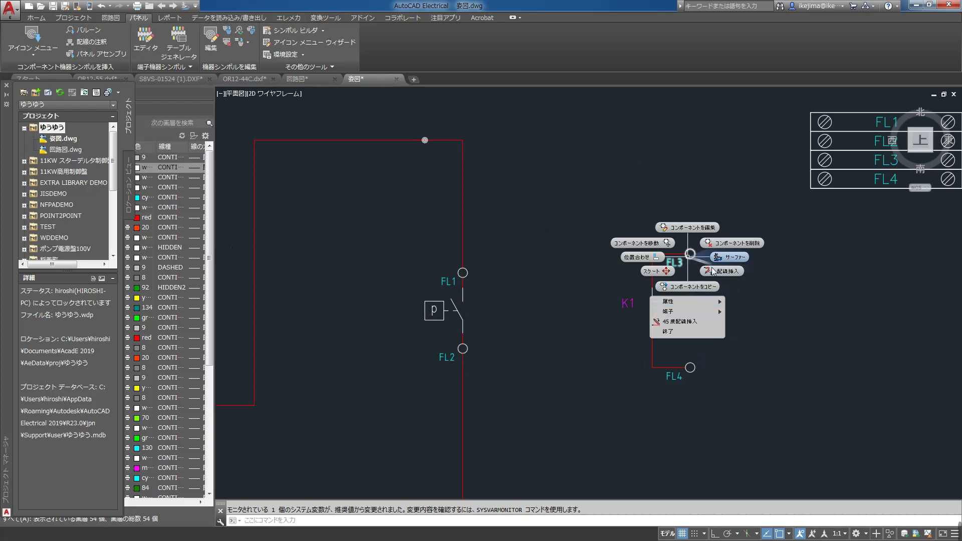
Step: Assign terminals FL3 and FL4 to location FL on strip TB1, updating related panel components
left_click(679, 229)
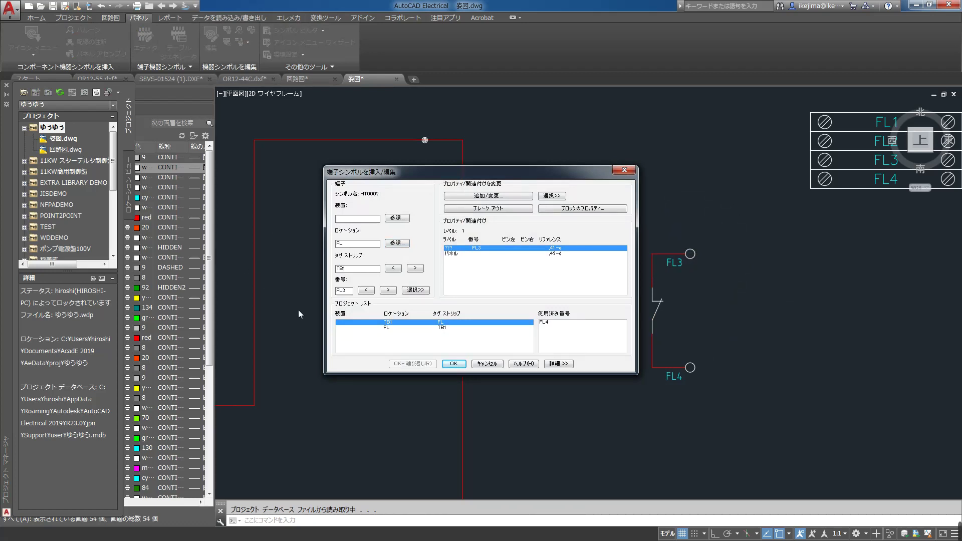
left_click(457, 364)
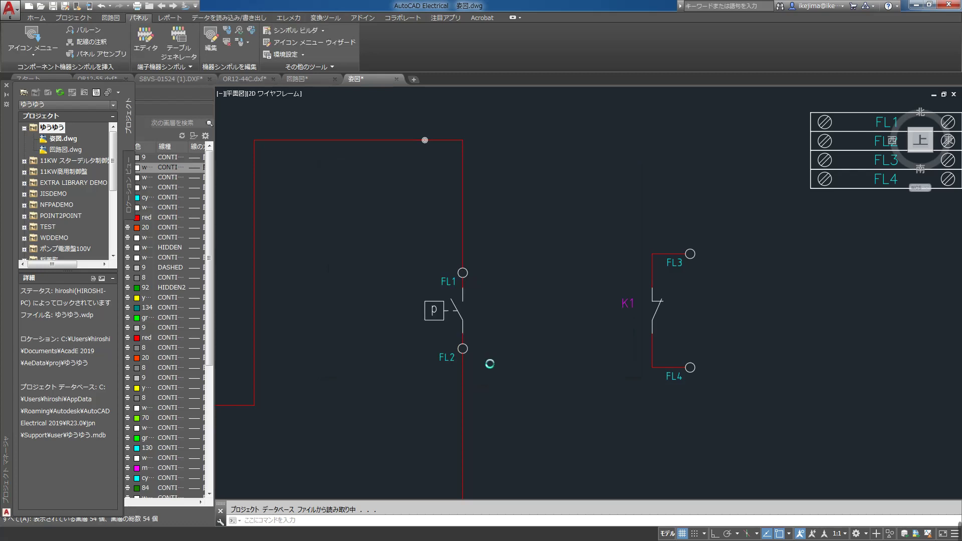
left_click(466, 304)
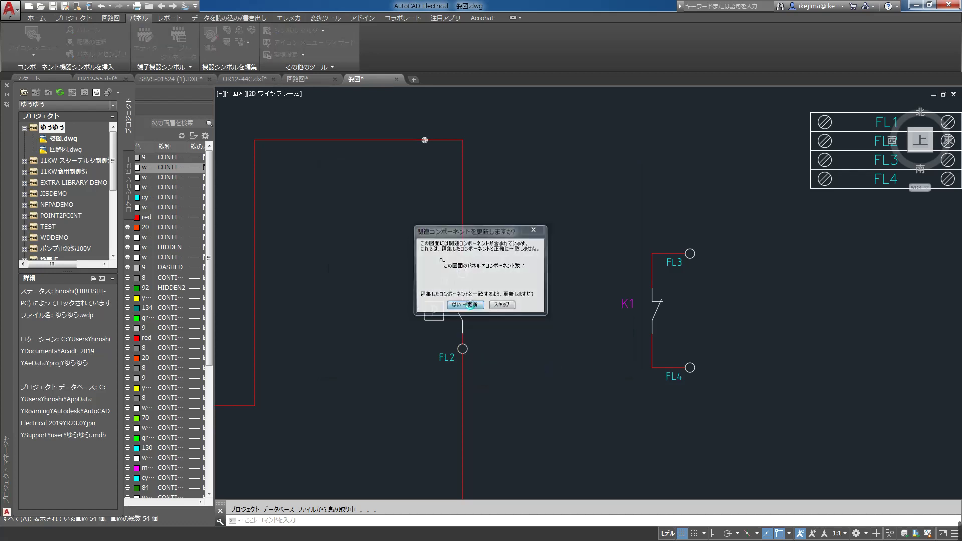
right_click(690, 367)
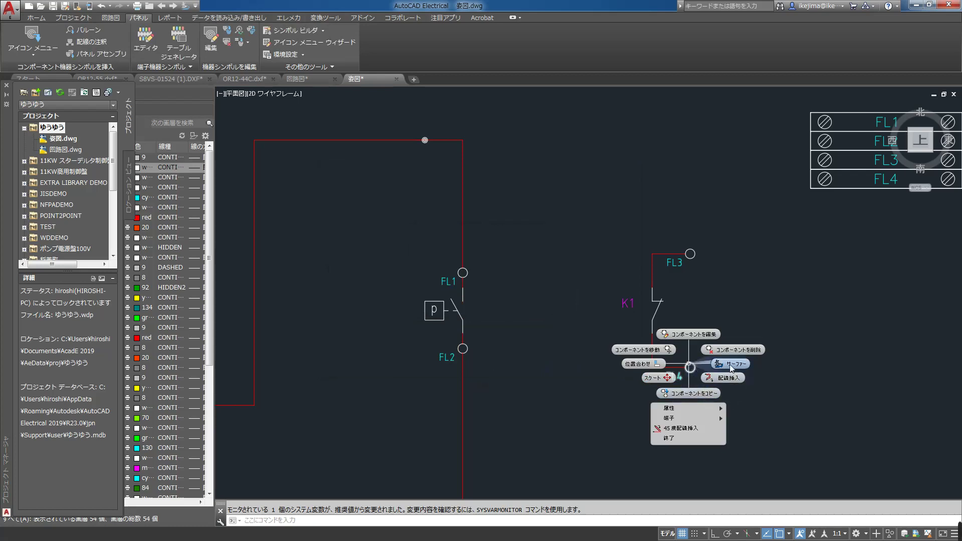
left_click(711, 342)
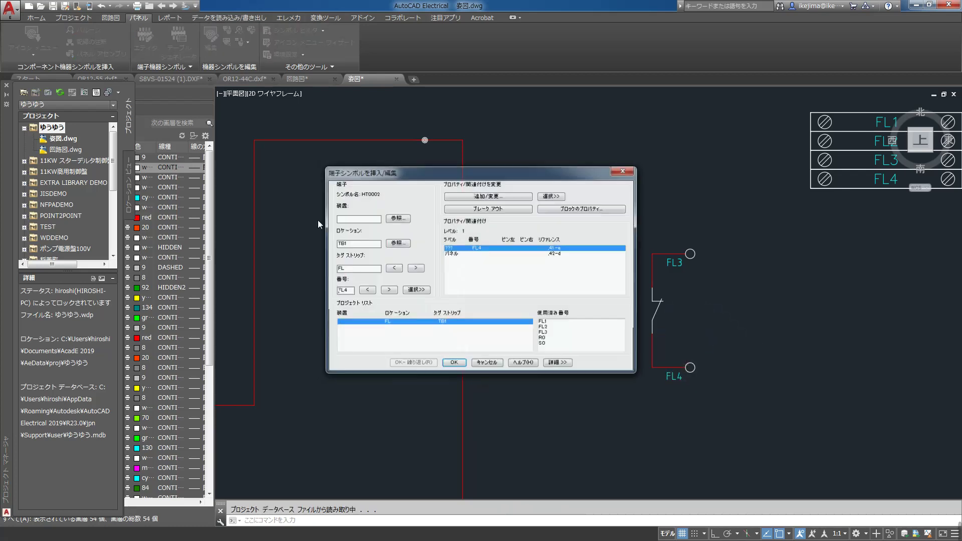
double_click(357, 243)
type("FL")
type("TB1")
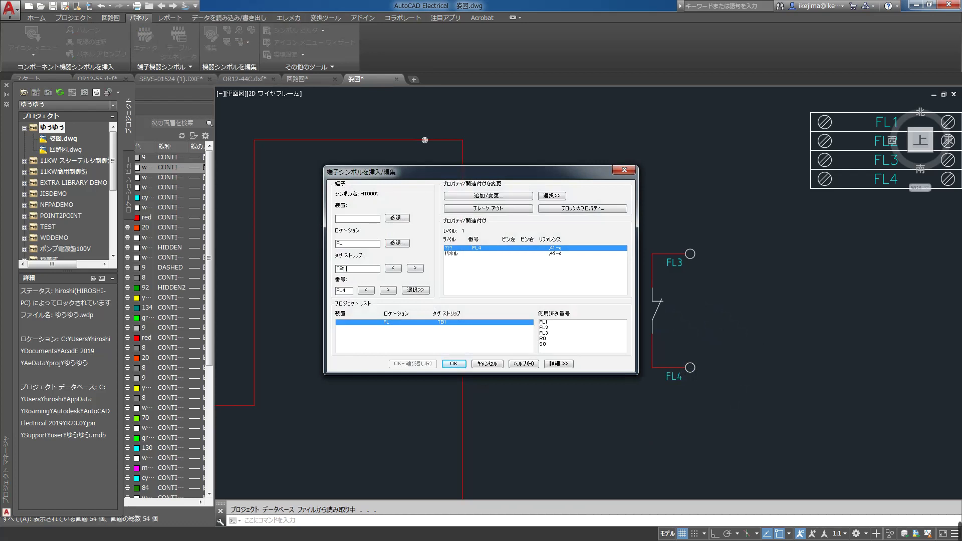
left_click(453, 363)
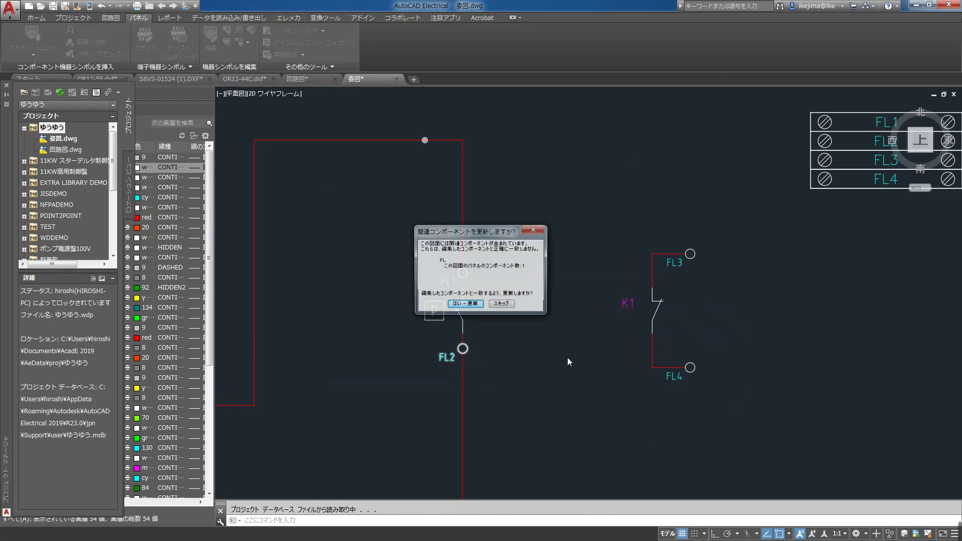
left_click(475, 305)
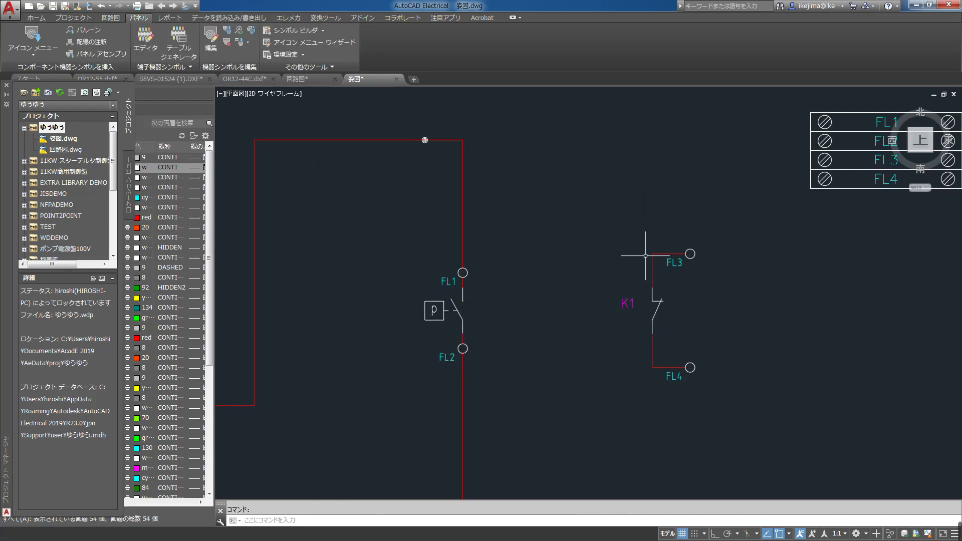
scroll(656, 225, "down", 3)
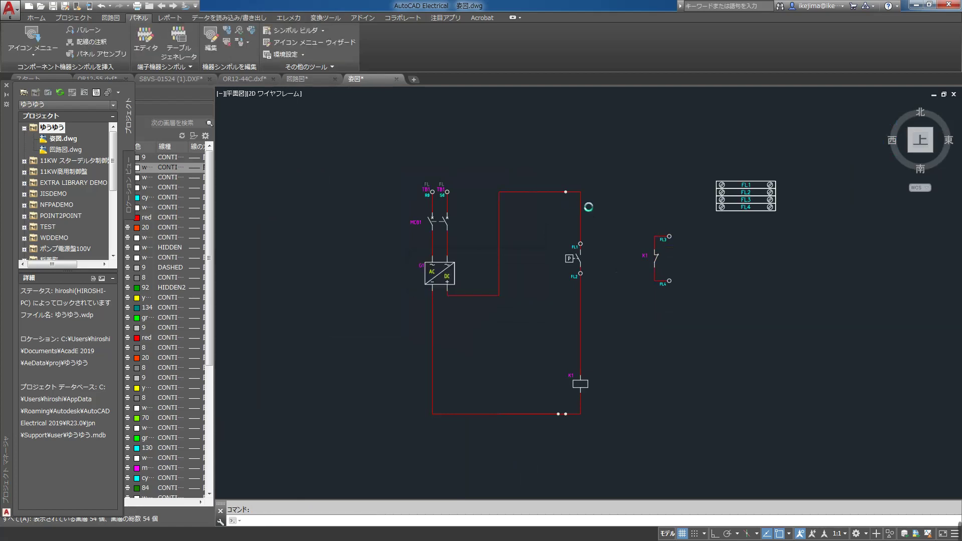
Step: Open strip FL-TB1 for editing and review its catalog, cable and layout tabs
left_click(453, 246)
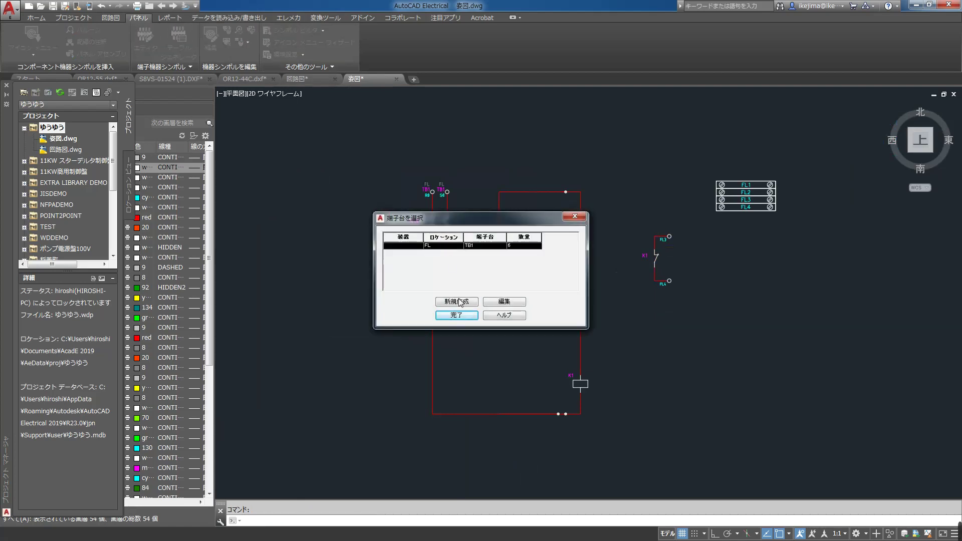
left_click(503, 302)
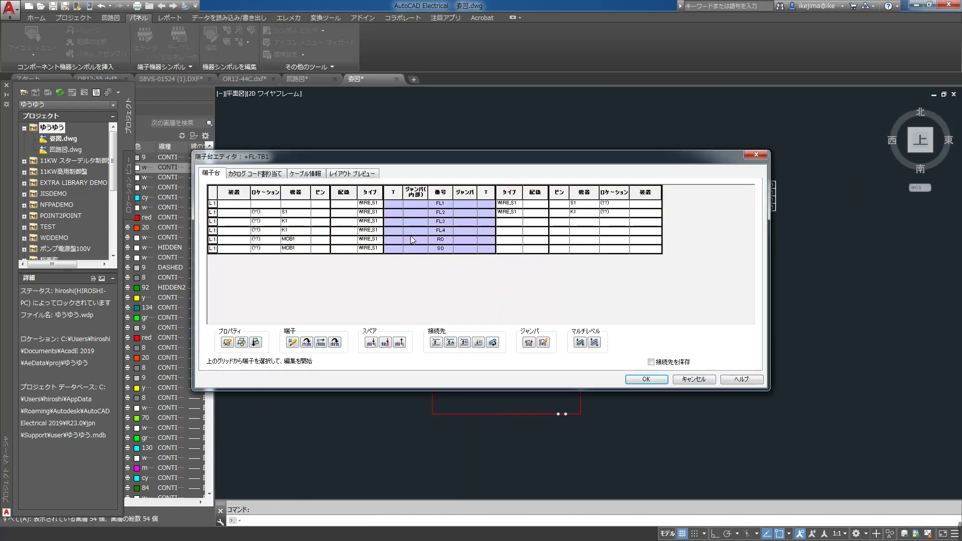
left_click(270, 173)
left_click(305, 173)
left_click(352, 173)
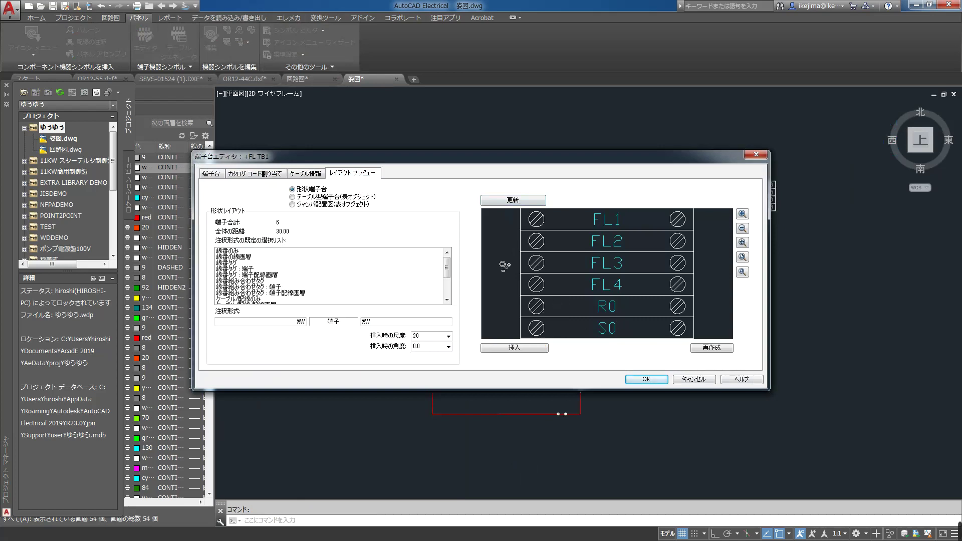
left_click(311, 175)
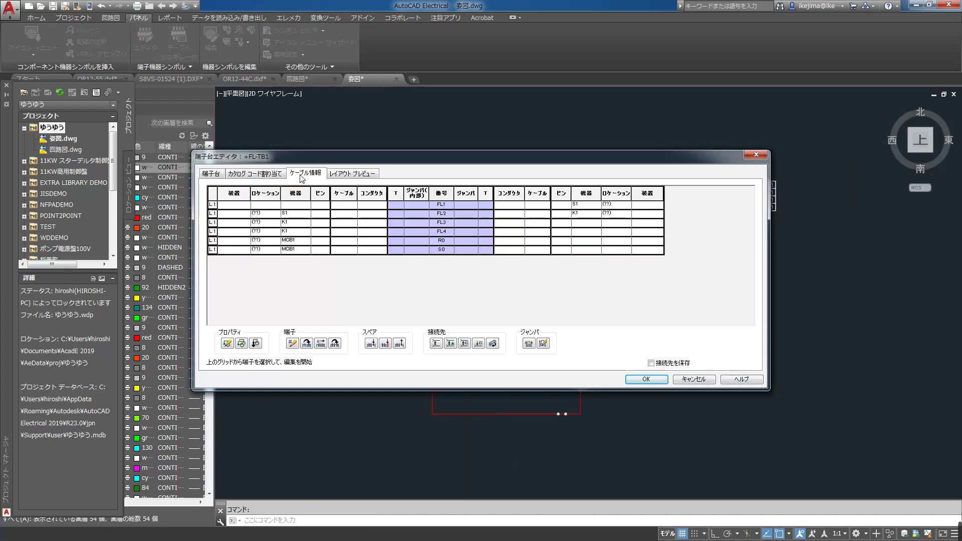
Step: Select terminal R0, then open and cancel its reassignment
left_click(304, 242)
right_click(305, 244)
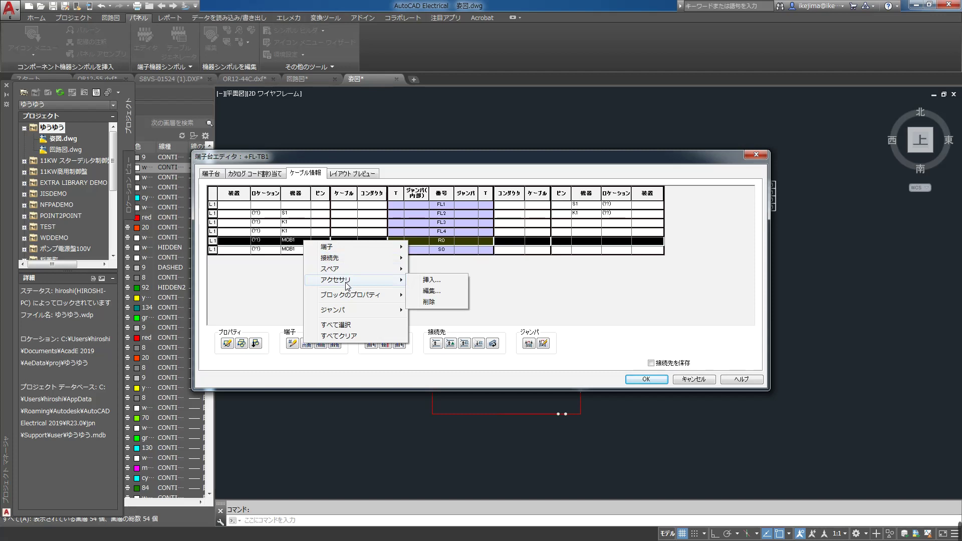
left_click(288, 291)
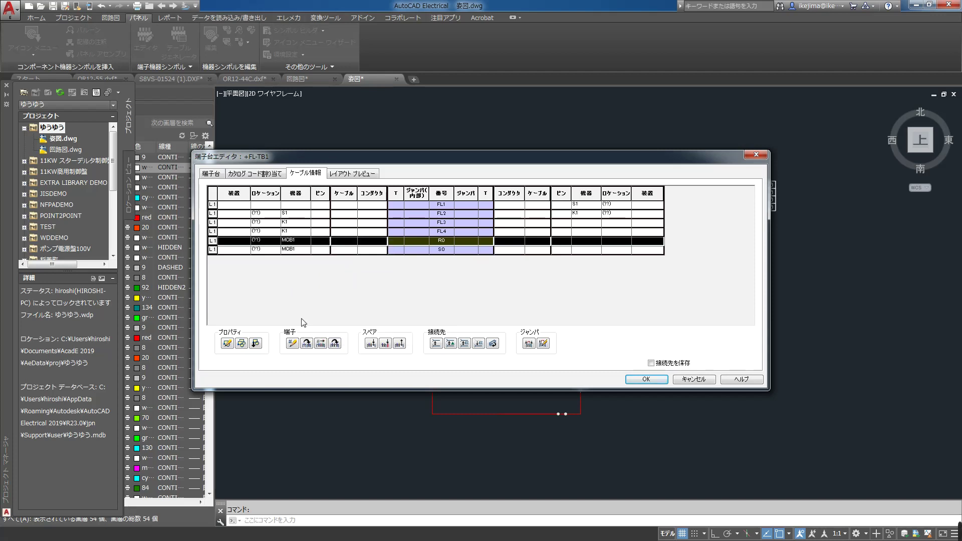
left_click(306, 343)
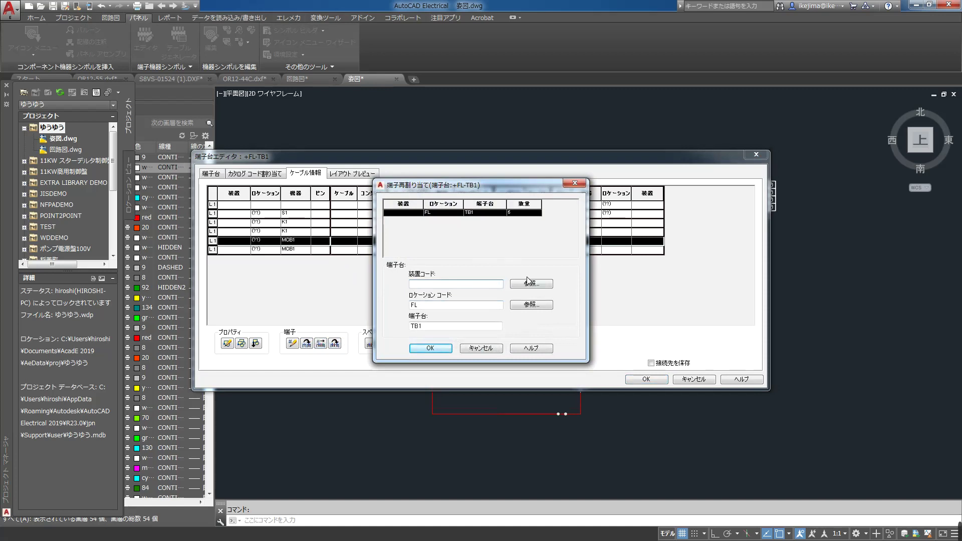
left_click(575, 183)
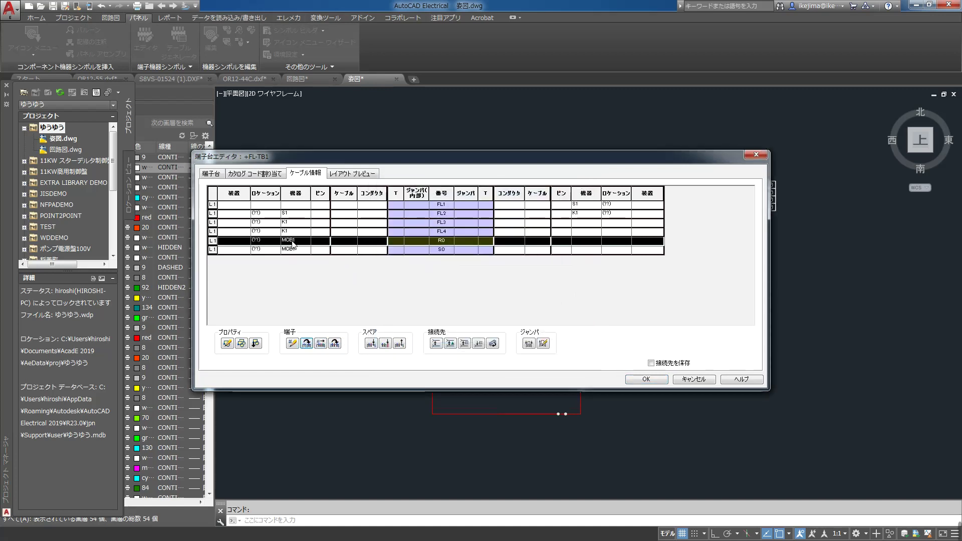
Step: Check the renumbering and connection settings, closing both without changes
left_click(321, 343)
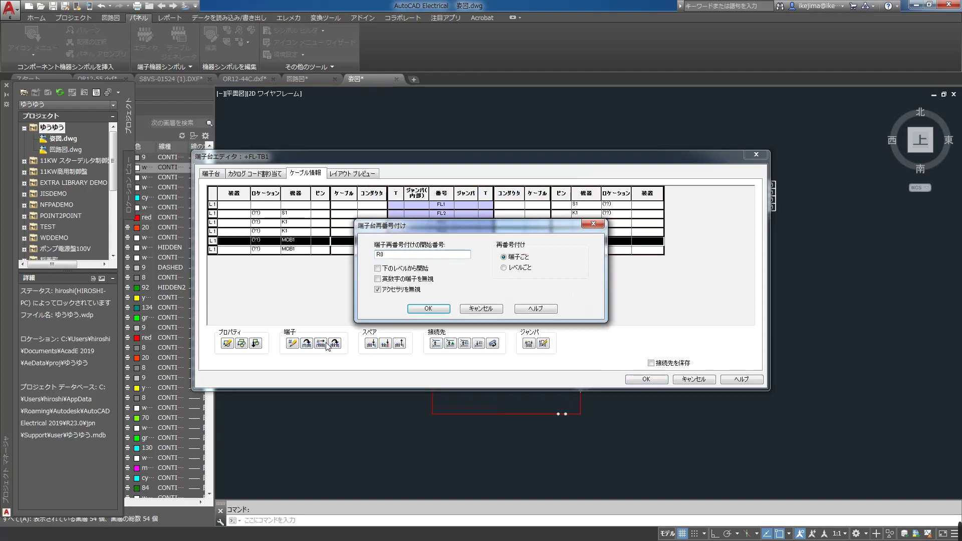
left_click(489, 309)
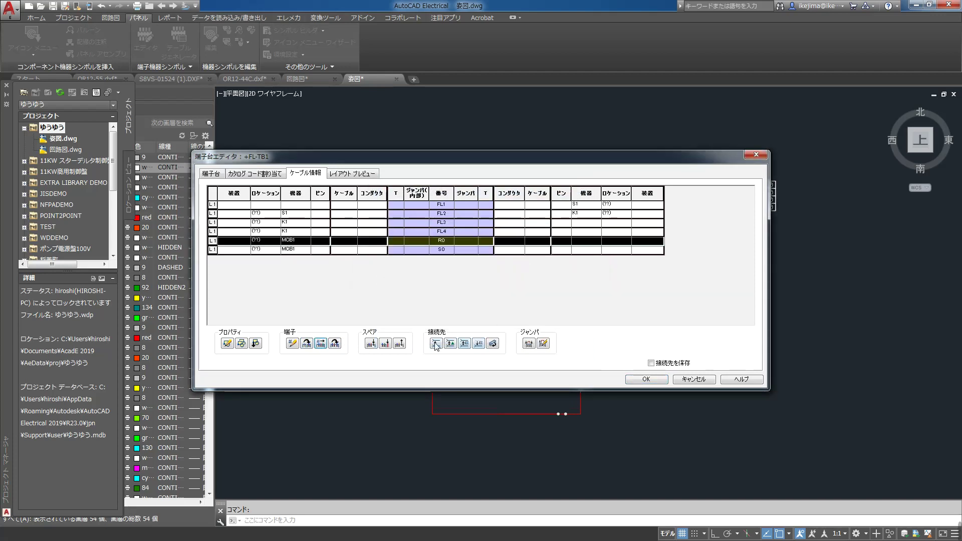
left_click(435, 344)
left_click(489, 319)
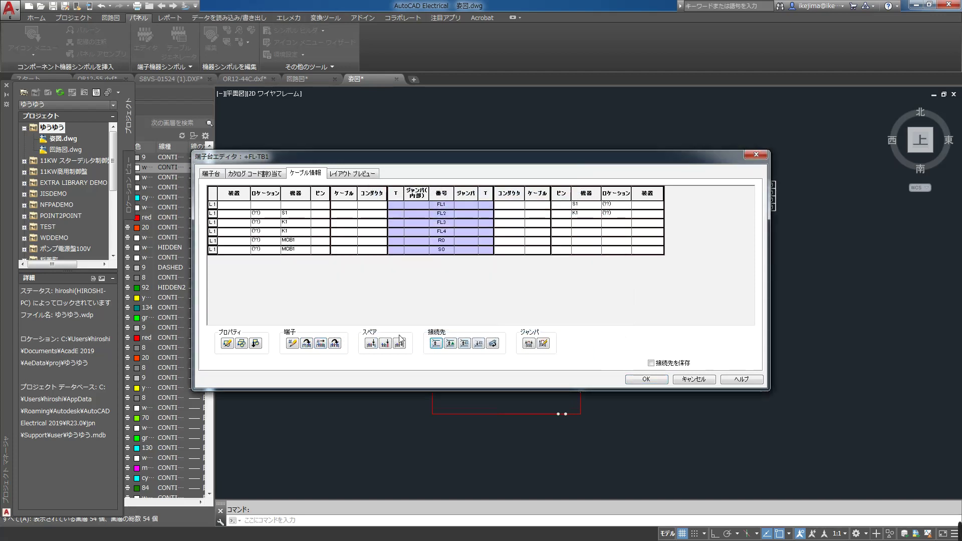
Step: Move terminal R0 to the top of the FL-TB1 strip
left_click_drag(290, 242, 295, 207)
left_click(297, 255)
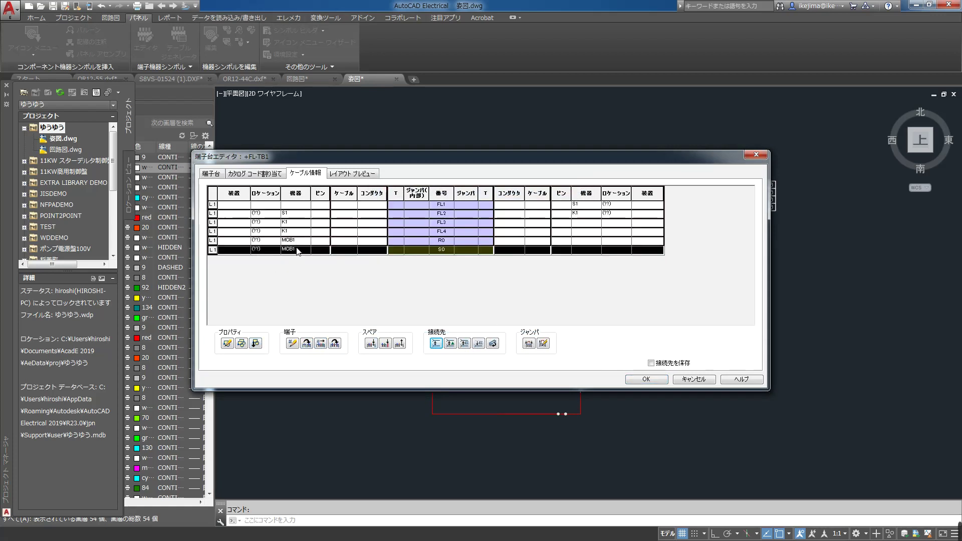
right_click(296, 241)
mouse_move(331, 246)
left_click(422, 279)
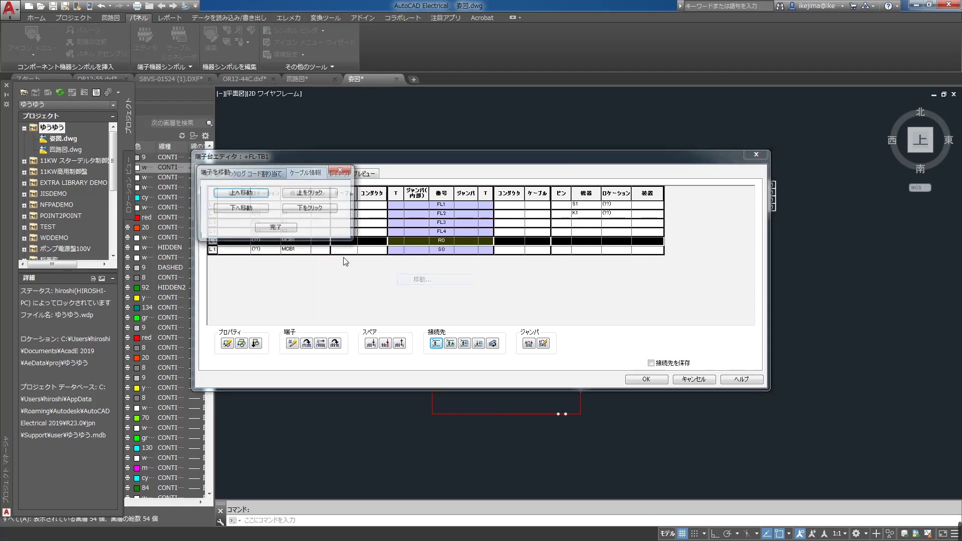
left_click(245, 194)
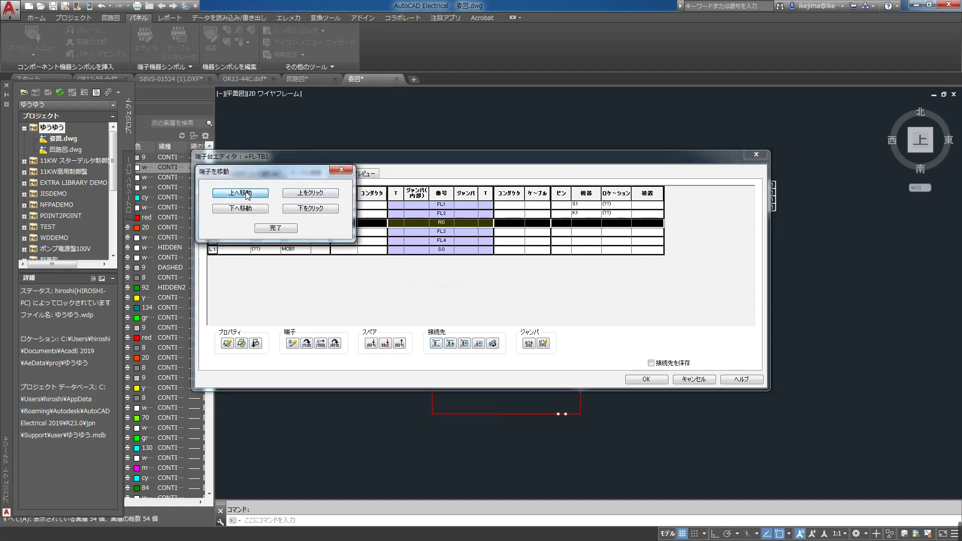
left_click(246, 194)
left_click(276, 228)
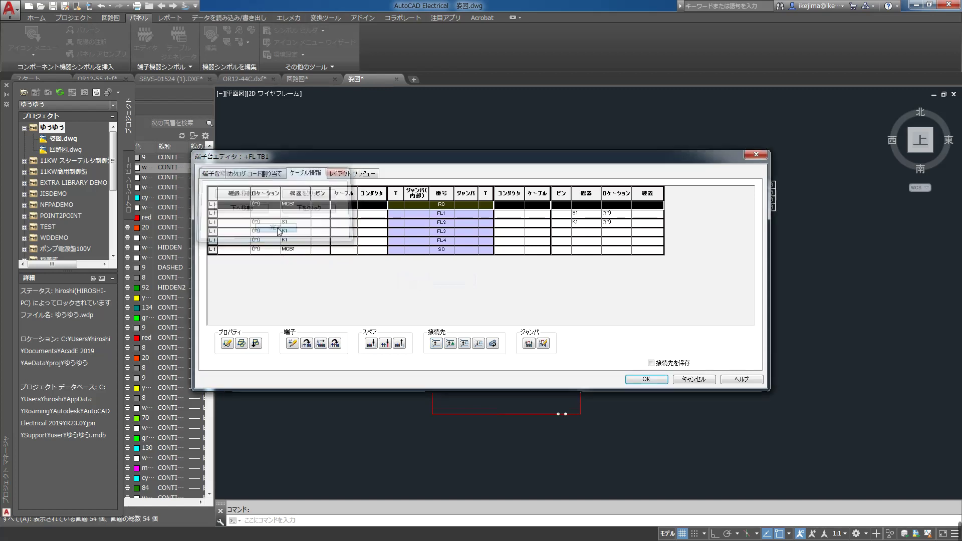
Step: Move terminal S0 up to sit just below R0
left_click(296, 250)
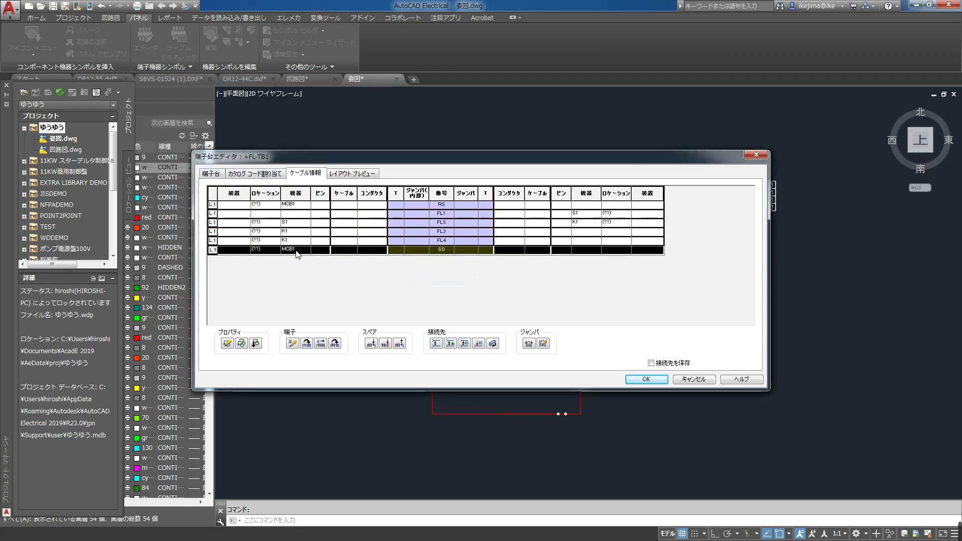
right_click(296, 252)
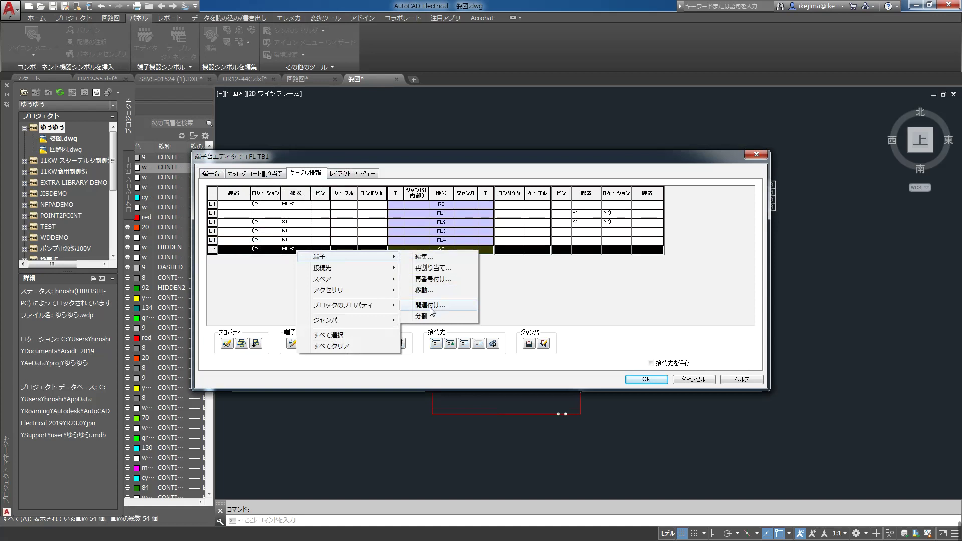
left_click(424, 289)
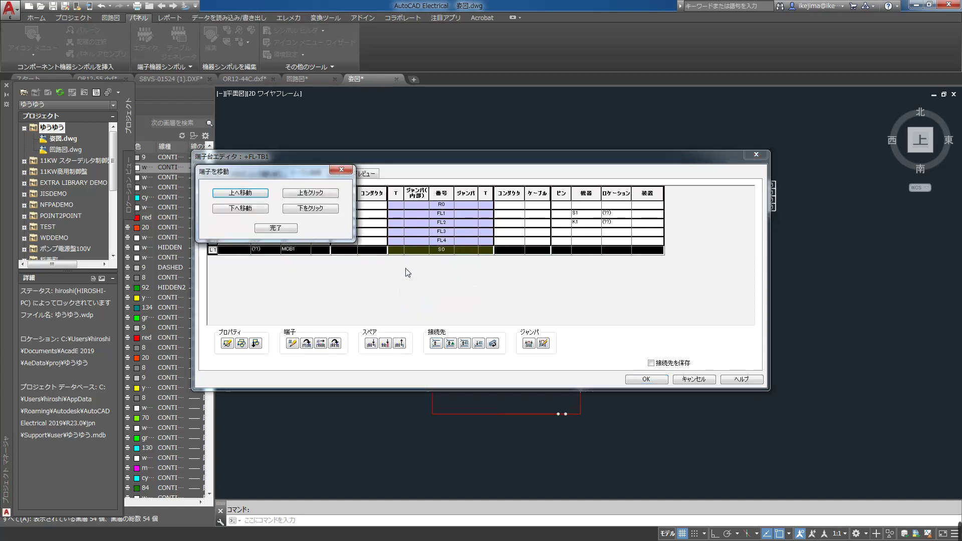
left_click(260, 194)
left_click(260, 194)
left_click(260, 194)
left_click(275, 229)
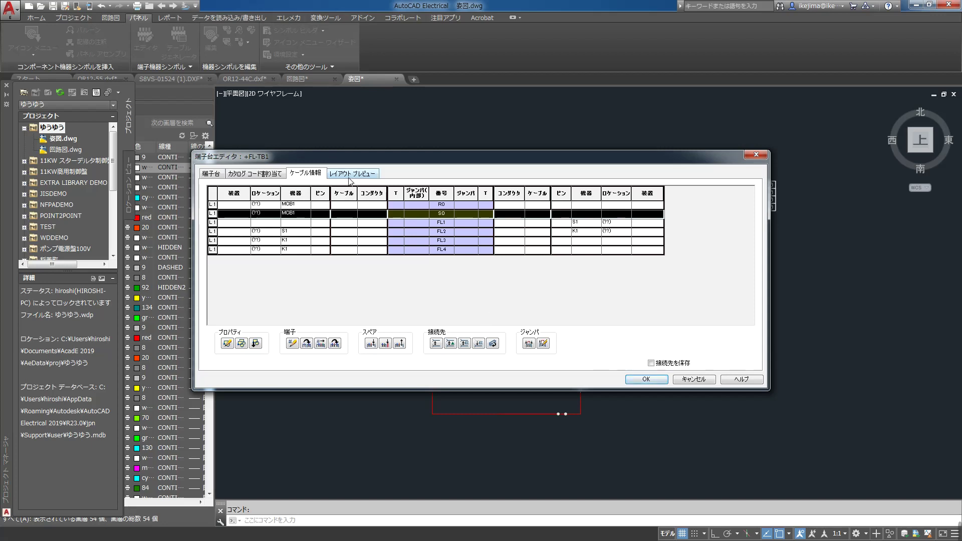
Step: Insert the R0–FL4 strip layout below the K1 contact and close the editor
left_click(367, 177)
left_click(516, 347)
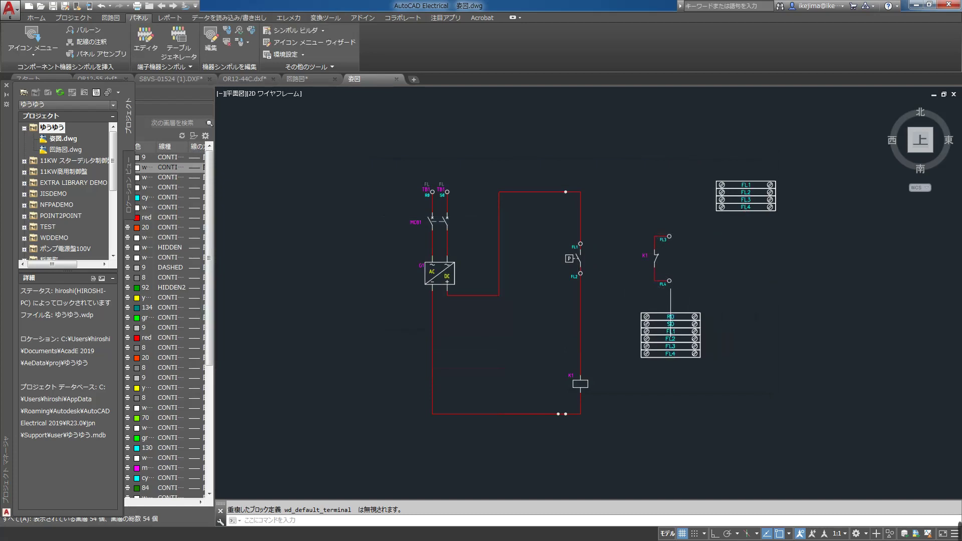
left_click(670, 315)
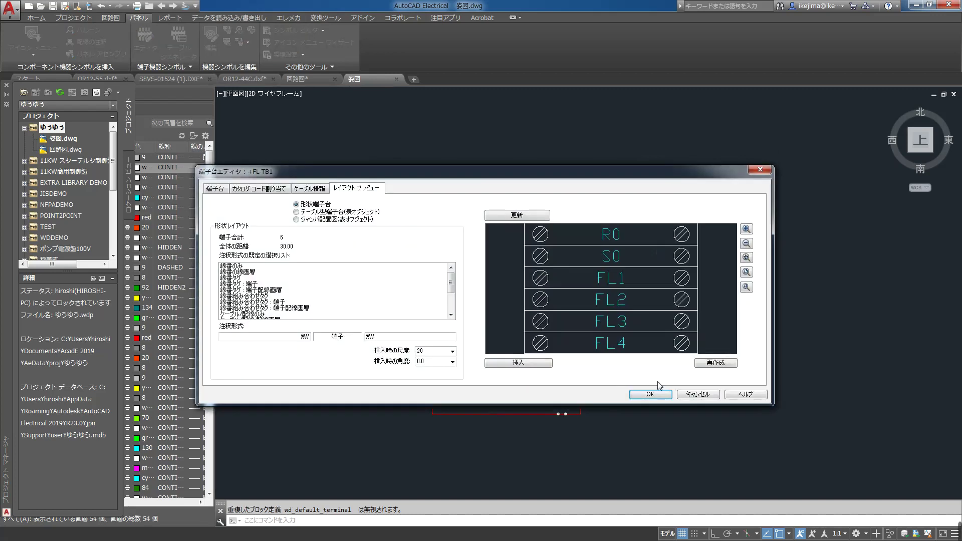
left_click(659, 395)
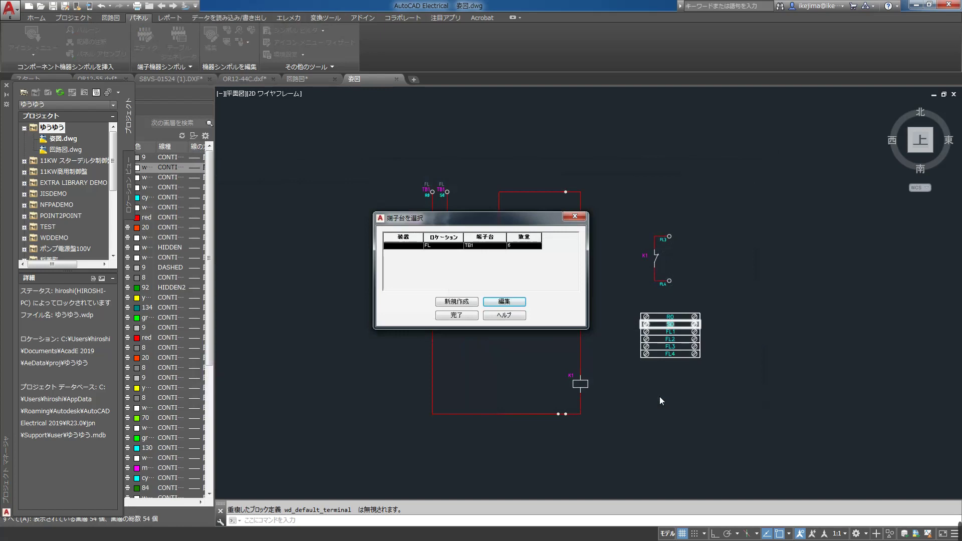
left_click(464, 314)
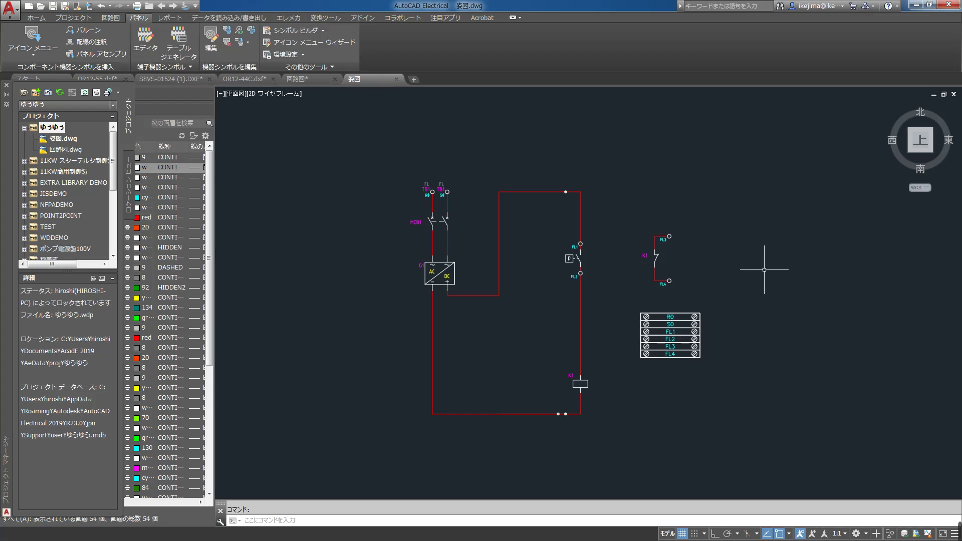
Step: Move the new terminal strip to the upper right of the circuit
scroll(764, 269, "down", 5)
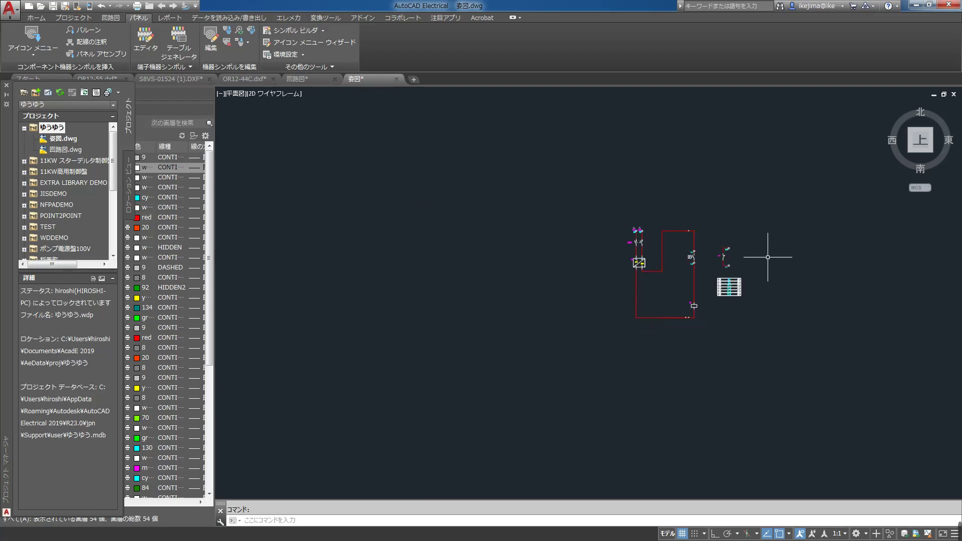
middle_click_drag(767, 253, 580, 224)
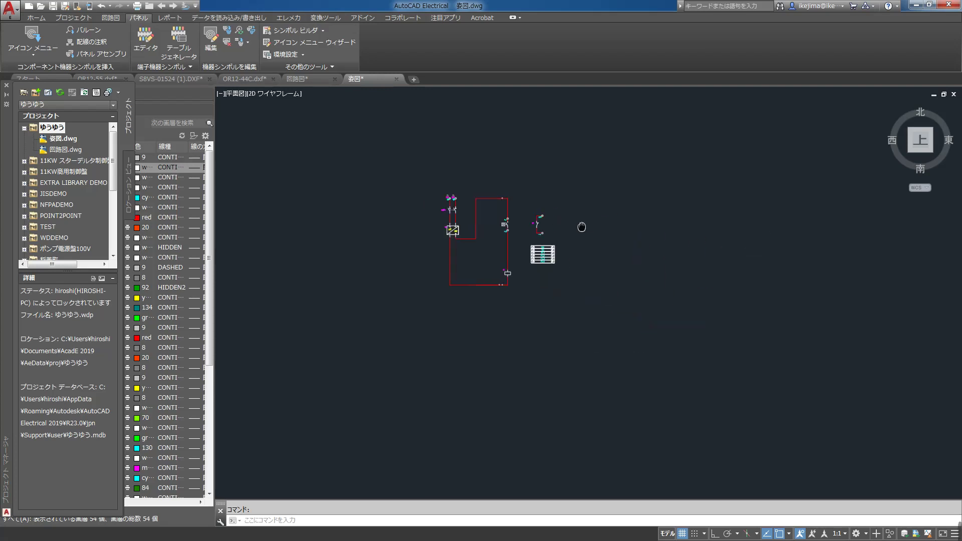
left_click(35, 18)
left_click(136, 30)
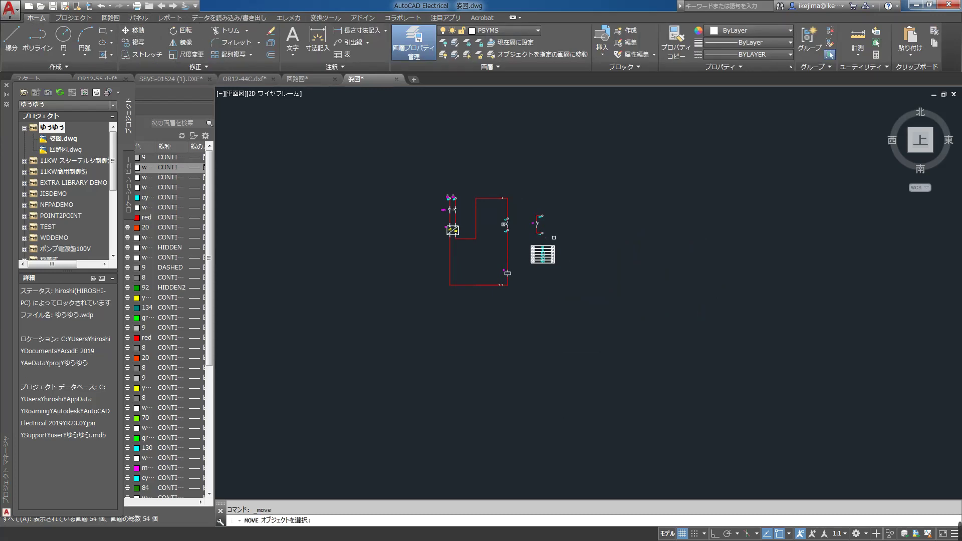
scroll(553, 244, "up", 4)
left_click(471, 245)
left_click(612, 308)
key("Return")
left_click(711, 191)
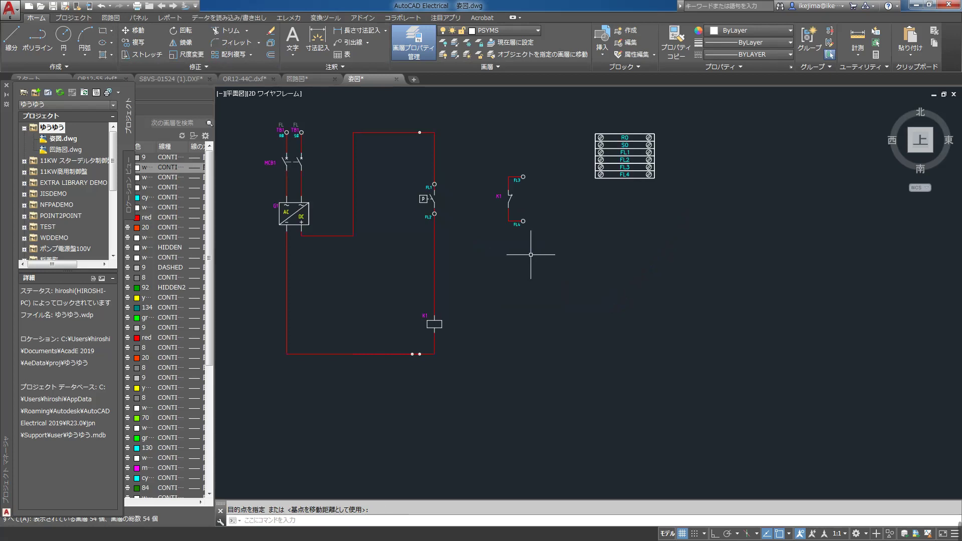
scroll(530, 254, "down", 1)
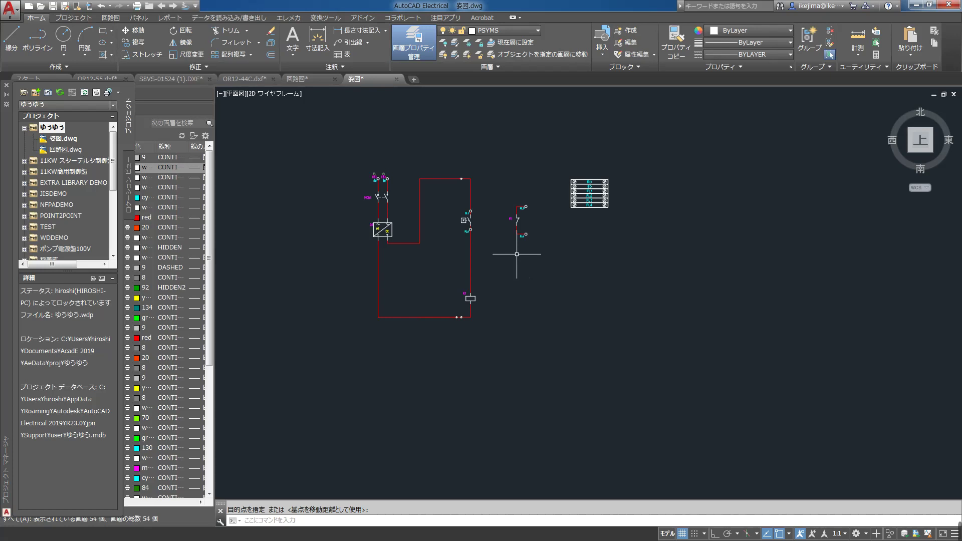
left_click(124, 46)
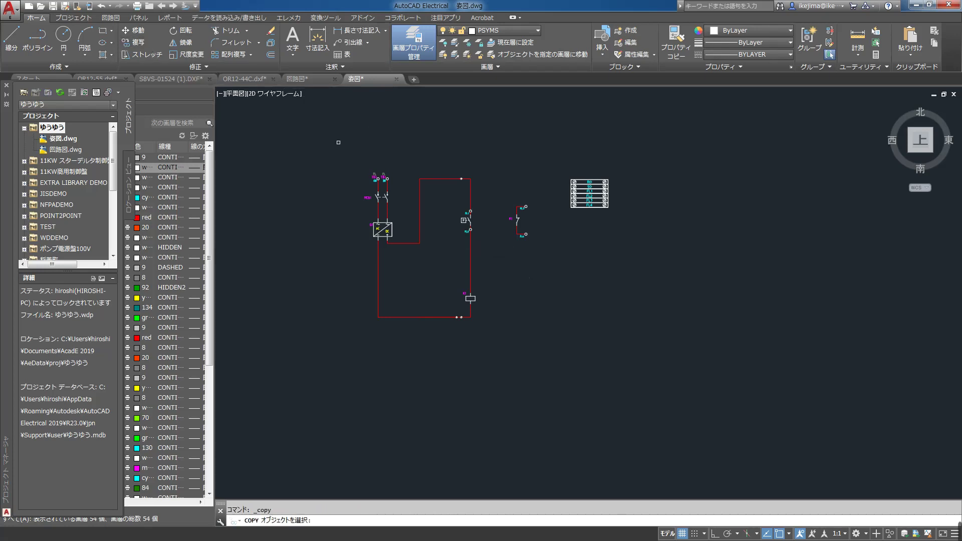
Step: Start copying the circuit toward the sheet, then cancel the copy
left_click(337, 141)
left_click(665, 360)
key("Return")
left_click(650, 344)
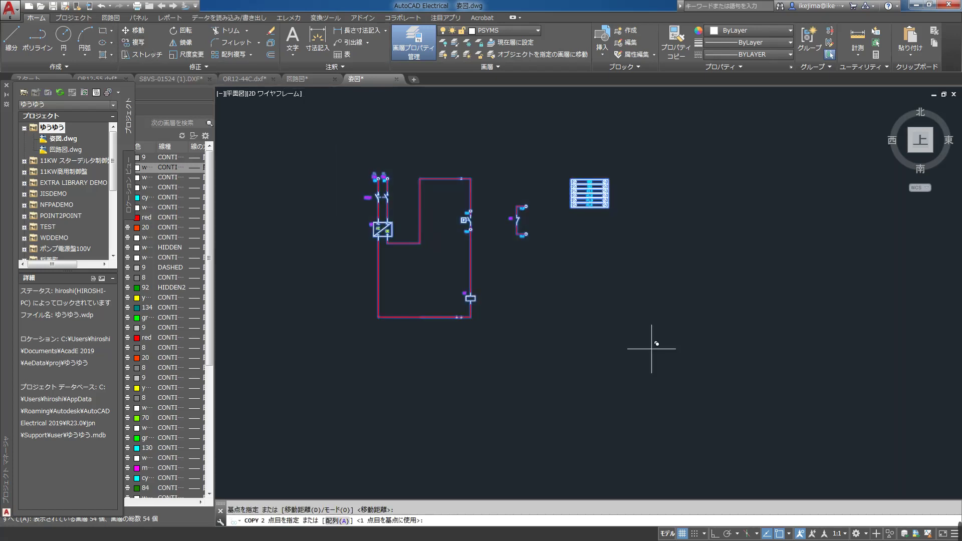
scroll(648, 326, "down", 2)
middle_click_drag(648, 326, 795, 326)
scroll(747, 318, "down", 1)
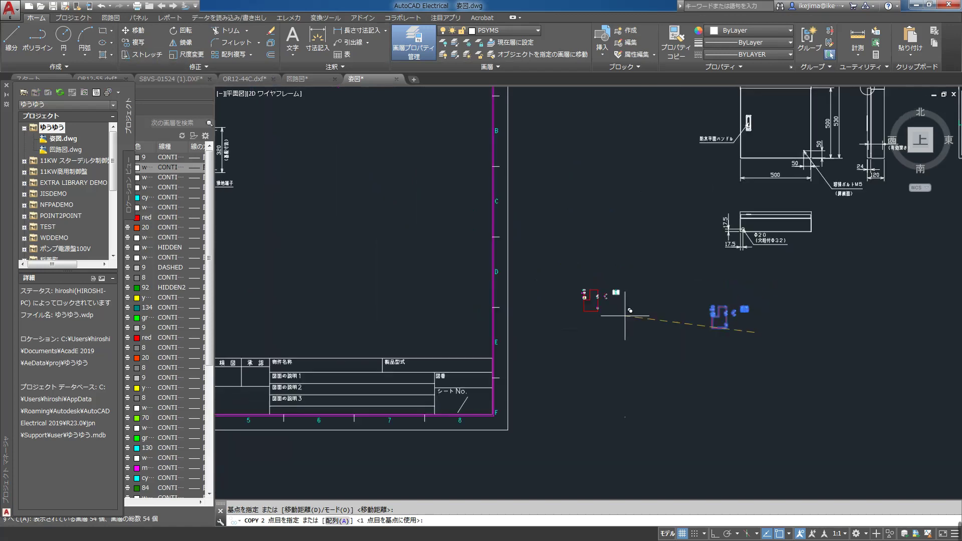
scroll(626, 275, "down", 2)
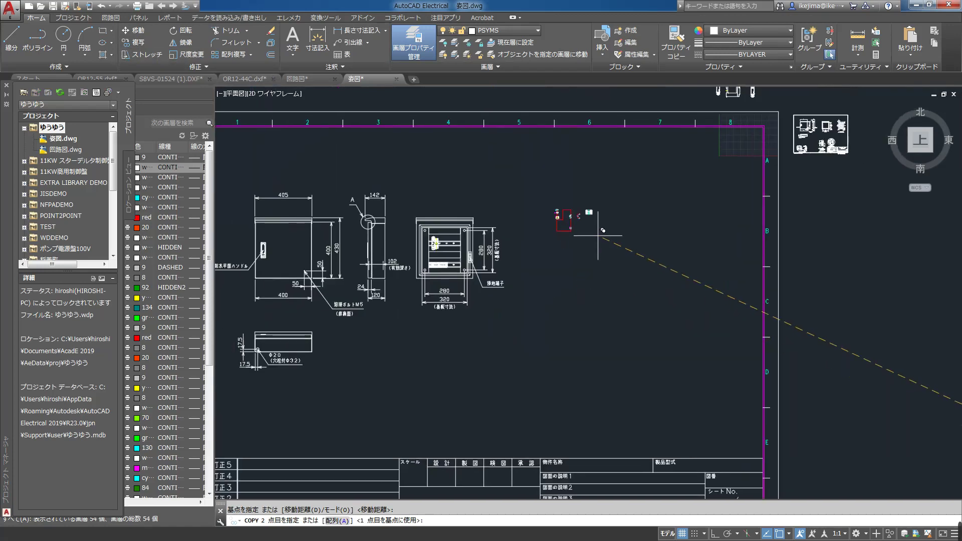
key("Escape")
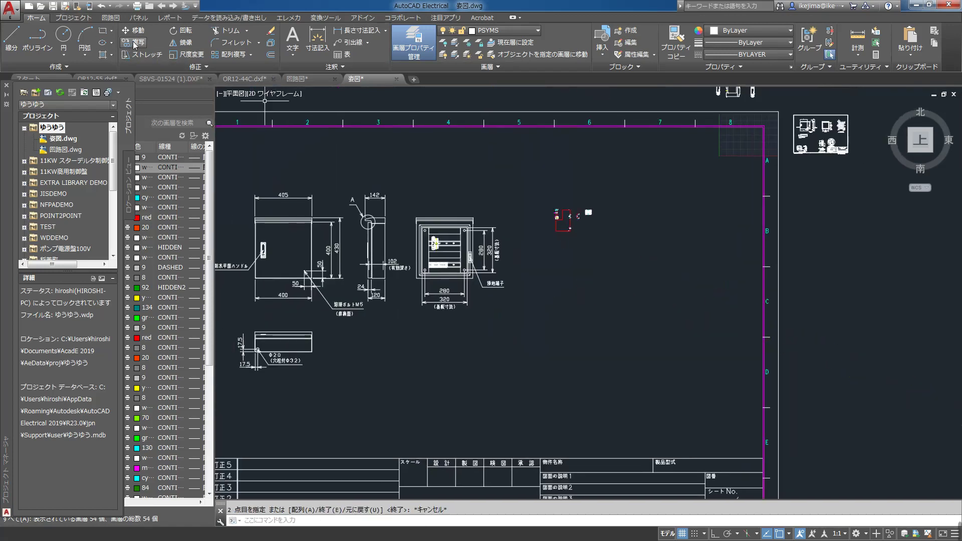
Step: Scale the circuit and terminal block by a factor of 5
left_click(182, 55)
left_click(513, 168)
left_click(654, 288)
key("Return")
left_click(530, 201)
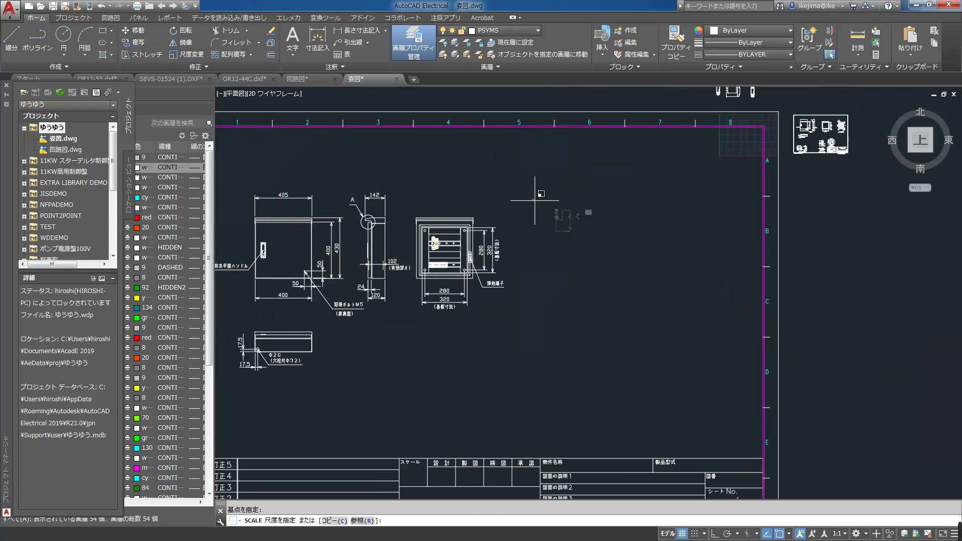
type("5")
key("Return")
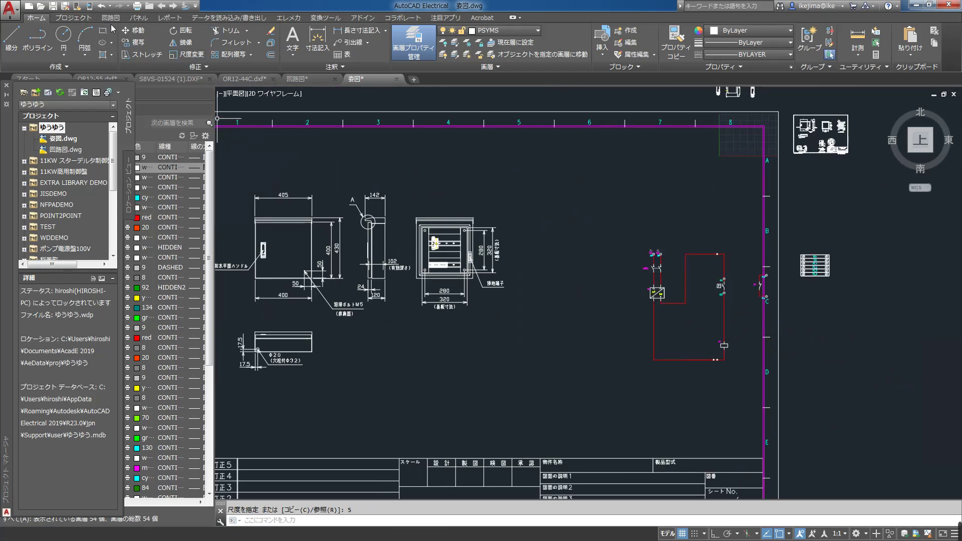
left_click(137, 31)
left_click(618, 218)
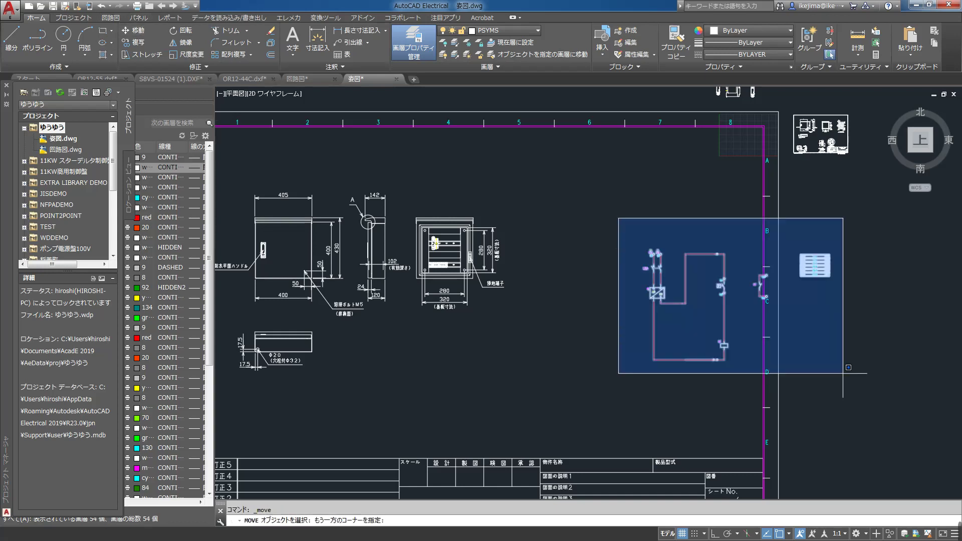
Step: Move the enlarged circuit and terminal block inside the sheet border
left_click(872, 373)
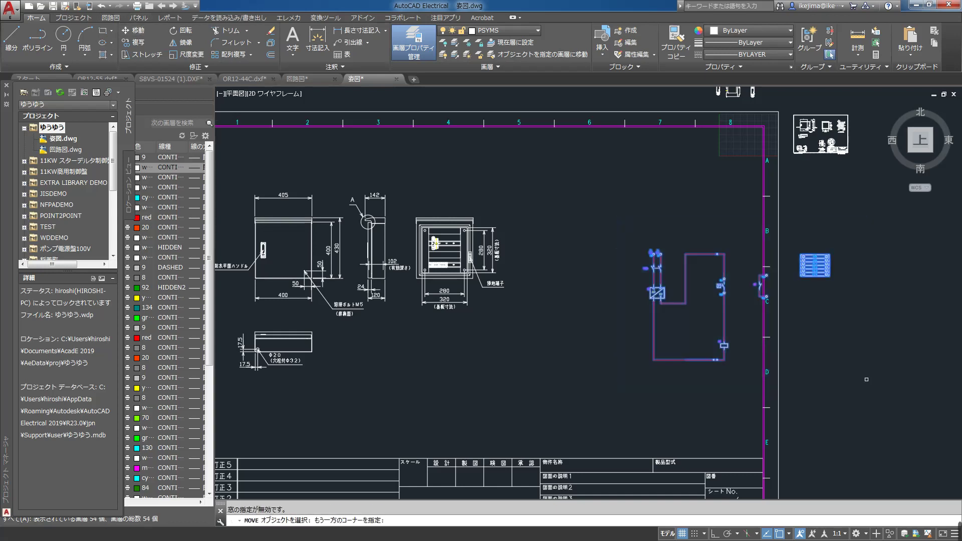
key("Return")
left_click(818, 359)
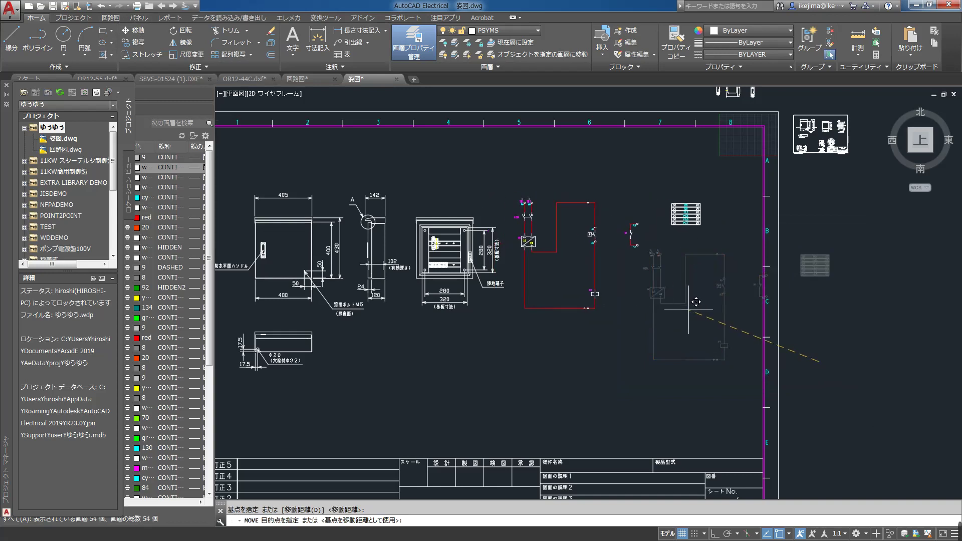
left_click(700, 283)
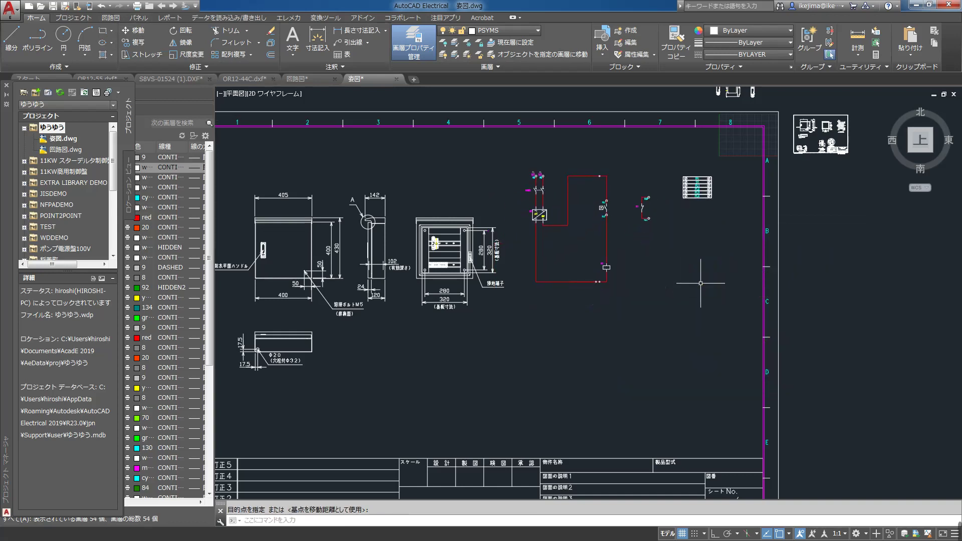
scroll(544, 169, "up", 2)
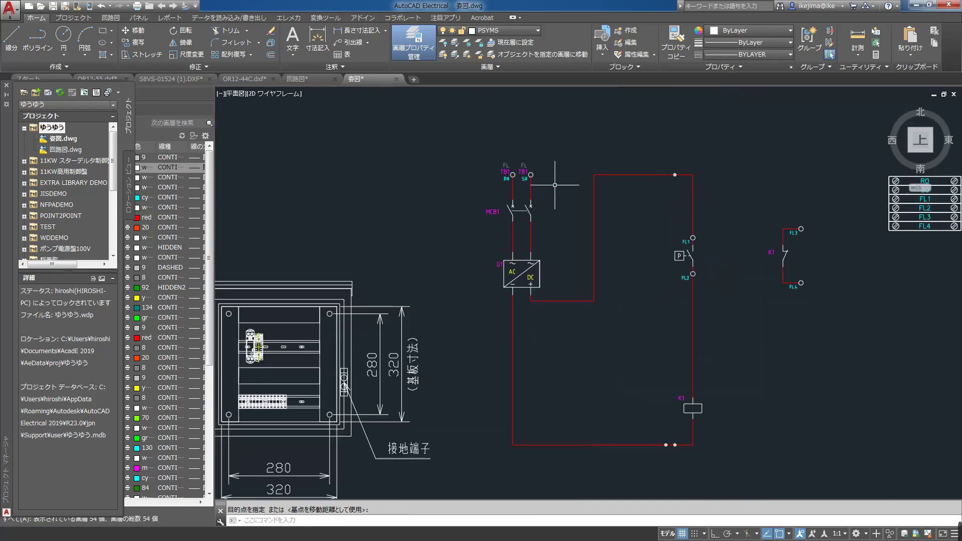
scroll(559, 188, "down", 1)
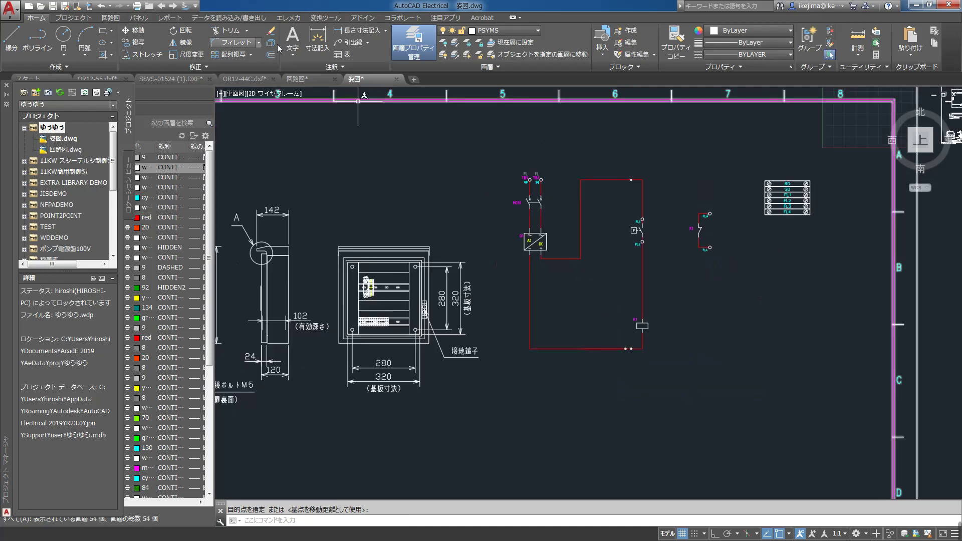
Step: Move the terminal block down below the circuit
left_click(131, 31)
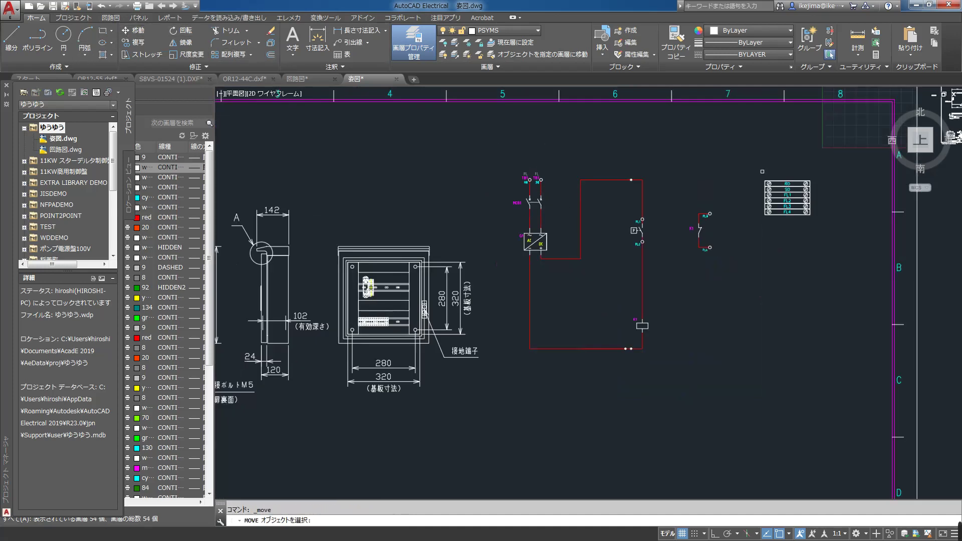
left_click(749, 172)
left_click(831, 241)
key("Return")
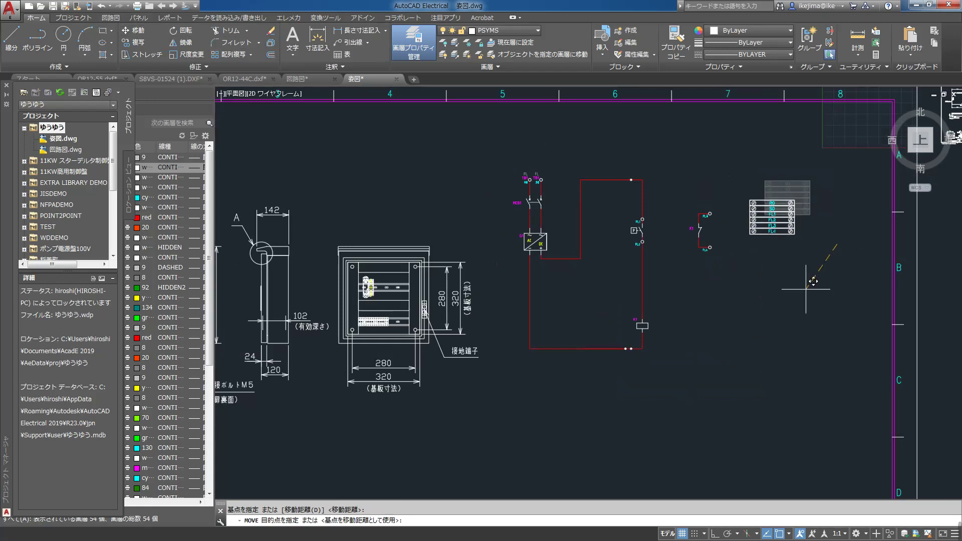
left_click(692, 471)
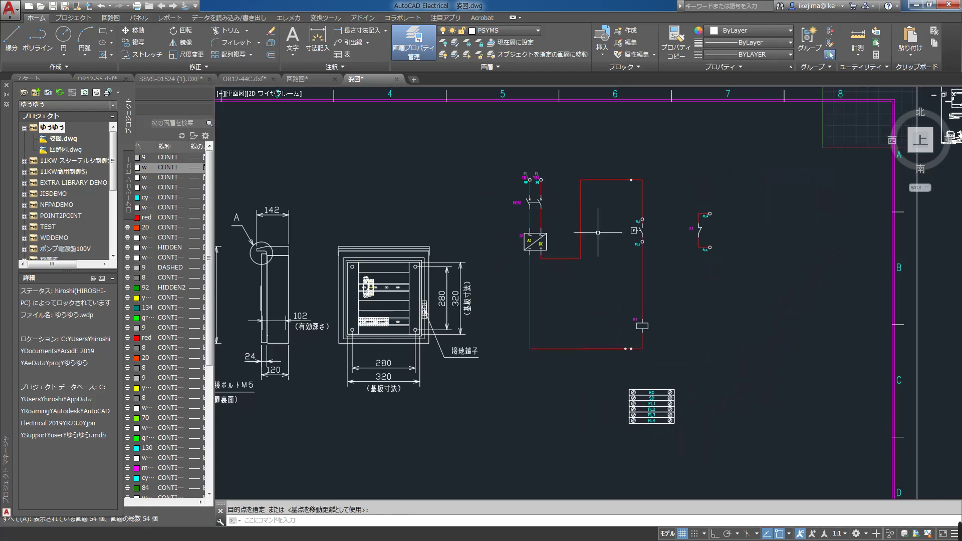
Step: Scale the circuit and terminal block by a factor of 2
left_click(186, 54)
left_click(500, 157)
left_click(763, 445)
key("Return")
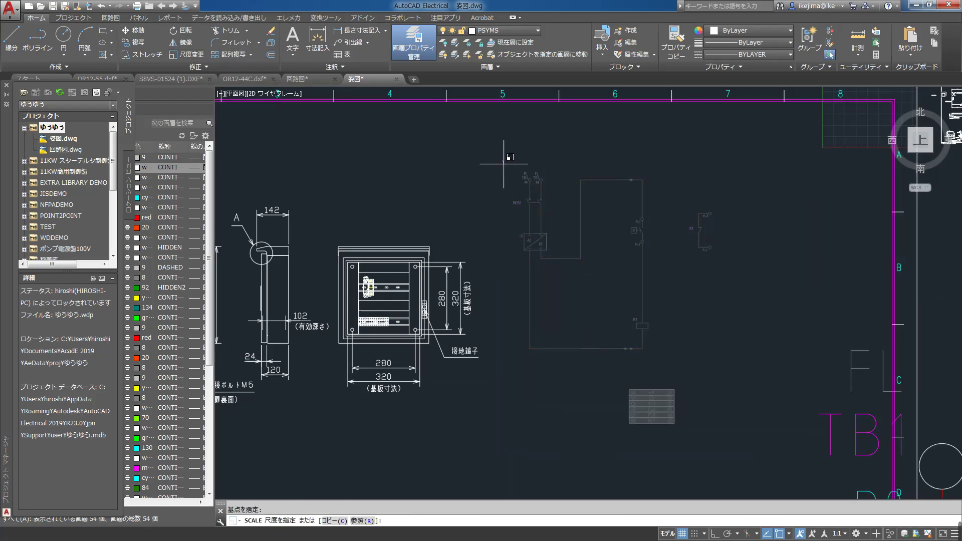
type("2")
key("Return")
key("Return")
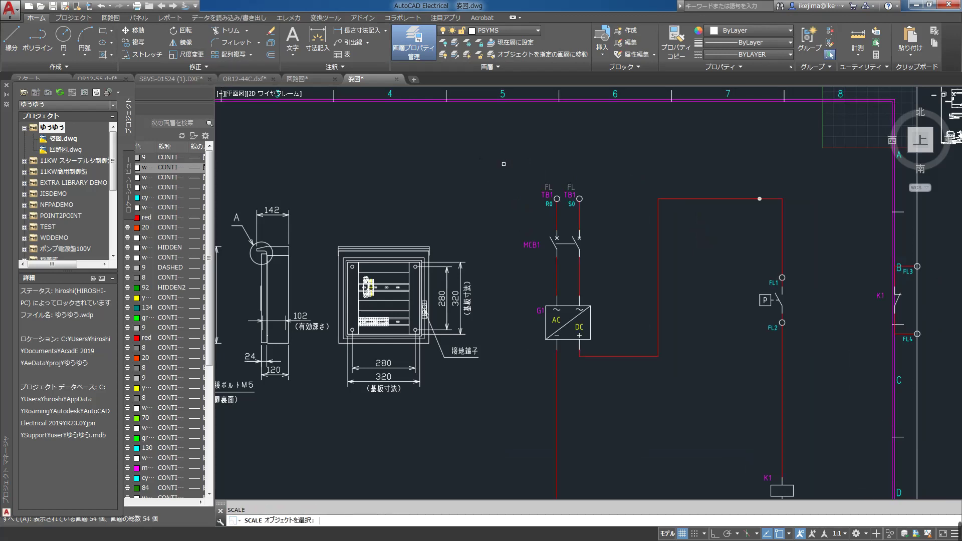
scroll(524, 236, "down", 4)
scroll(579, 270, "up", 2)
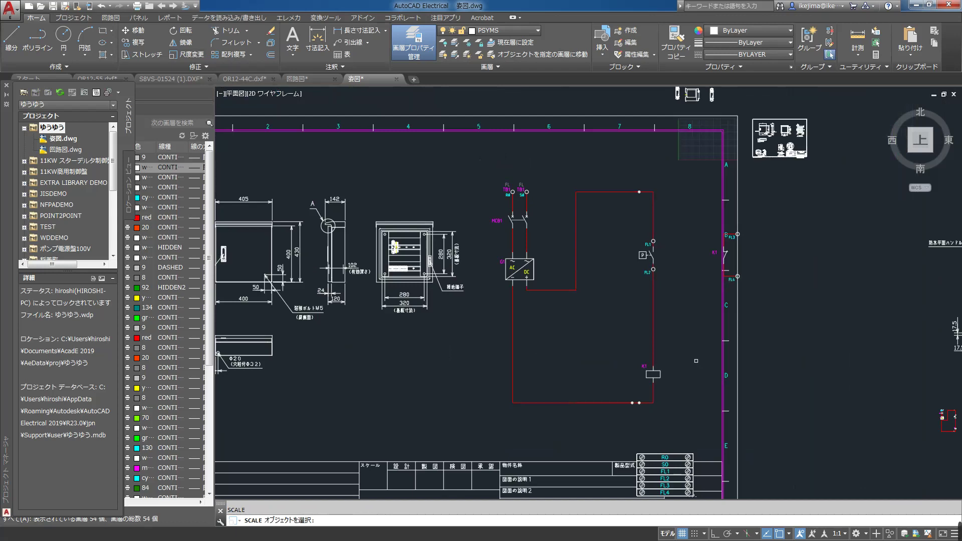
scroll(659, 354, "down", 2)
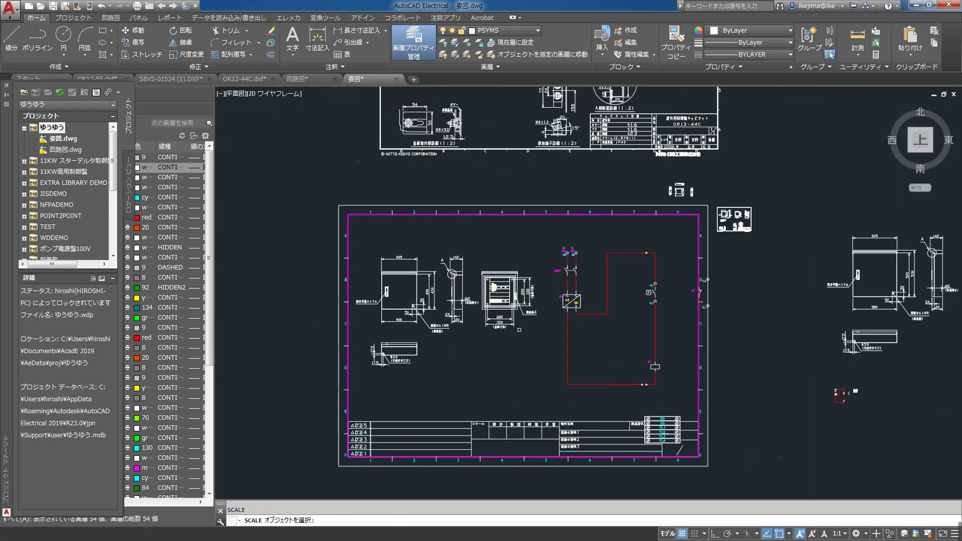
Step: Move the terminal block beneath the panel front view, left of the circuit
left_click(133, 30)
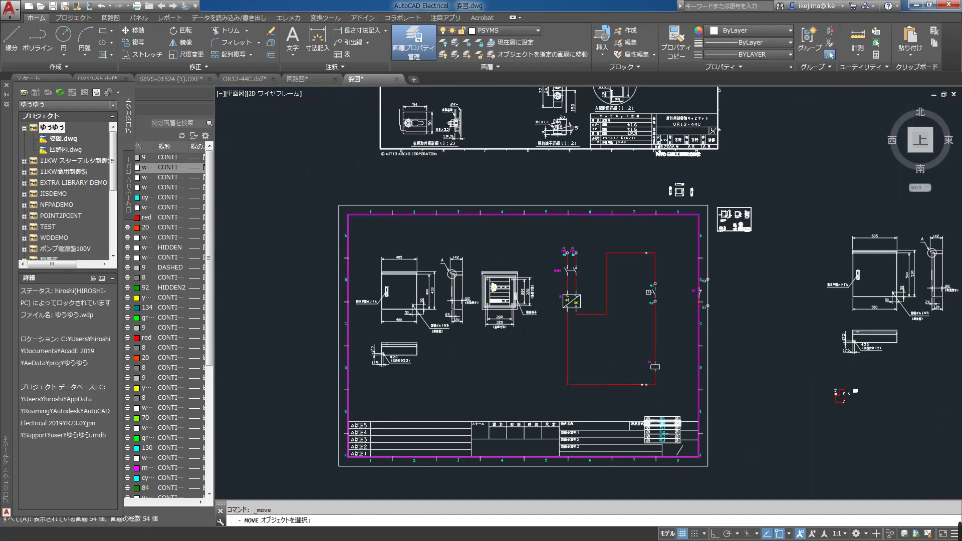
left_click(635, 402)
left_click(686, 446)
key("Return")
left_click(680, 389)
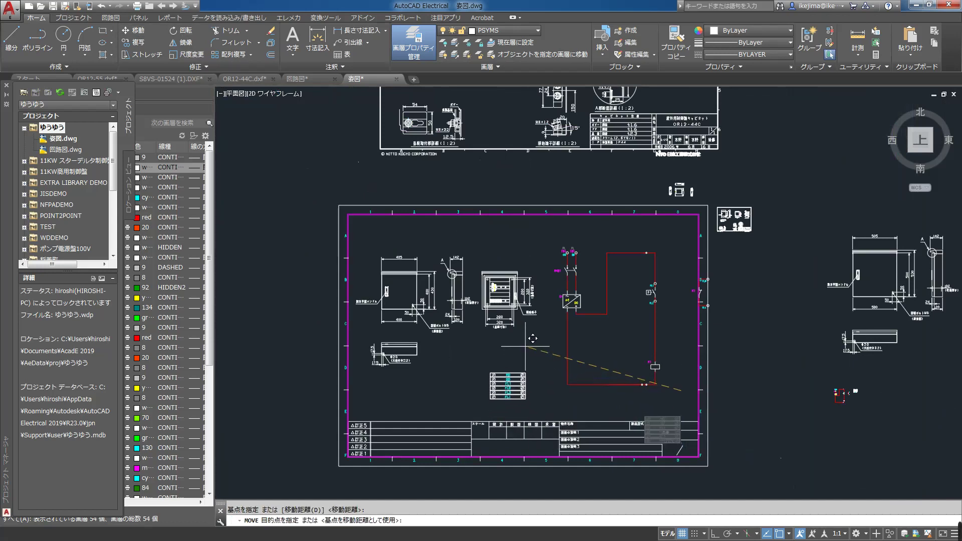
left_click(522, 321)
scroll(528, 409, "up", 4)
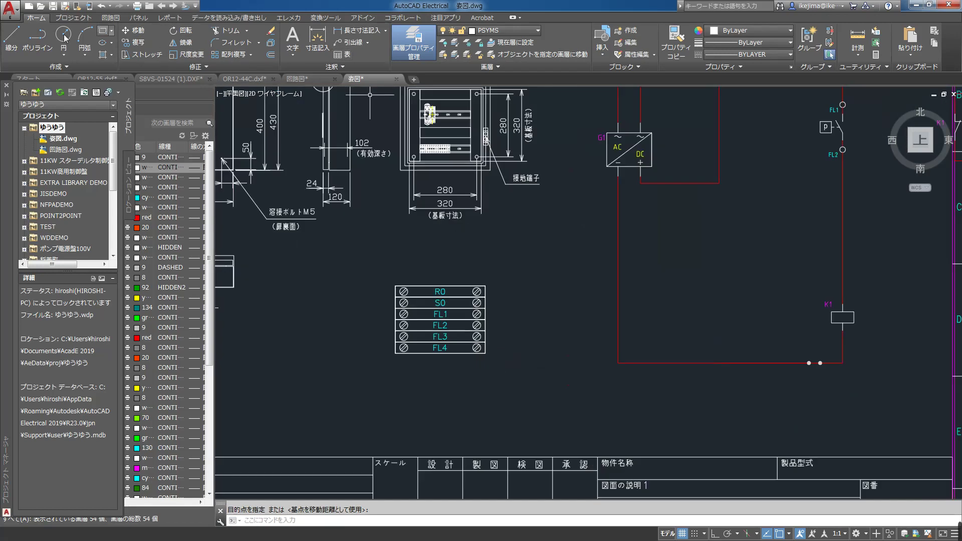
Step: Draw a rectangle beside the terminal block, from its top-right corner, to form the new column
left_click(103, 31)
scroll(482, 325, "up", 2)
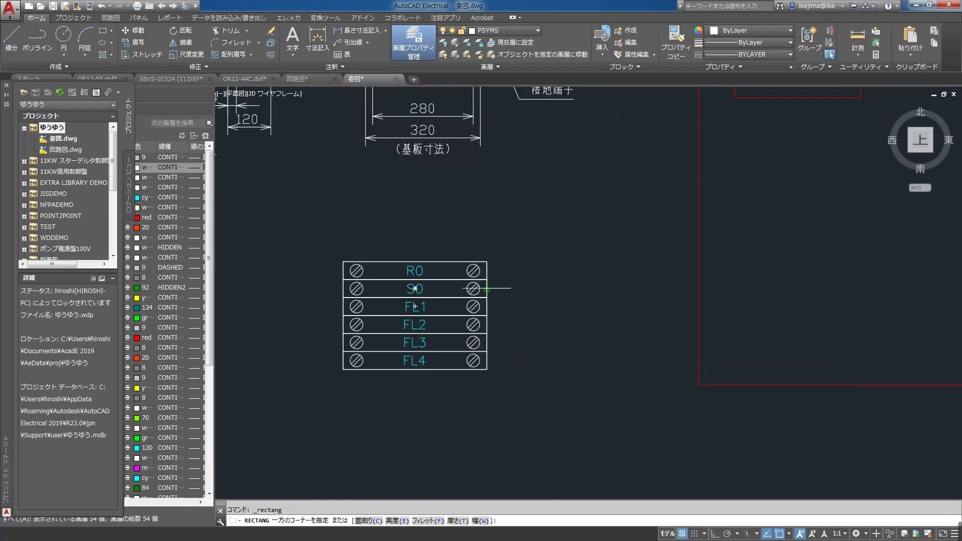
left_click(486, 261)
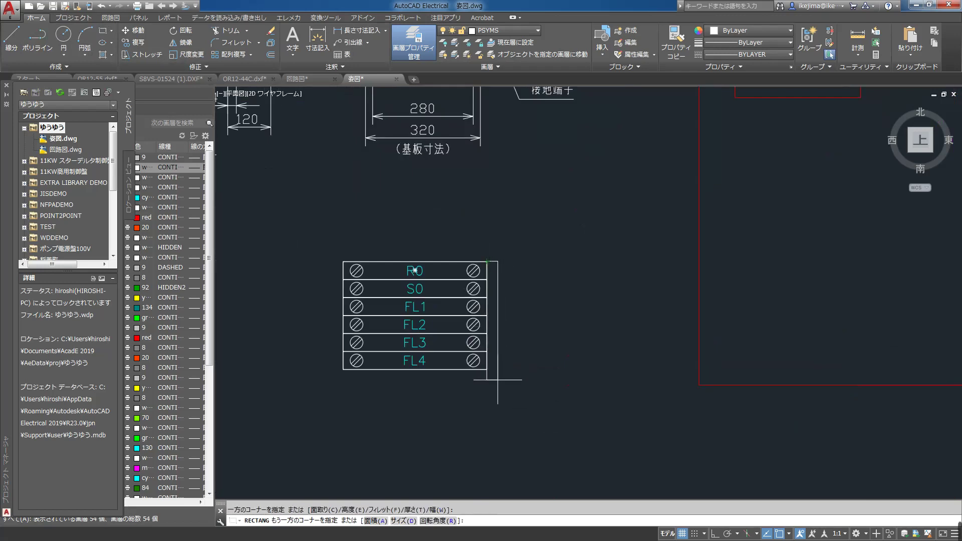
left_click(524, 368)
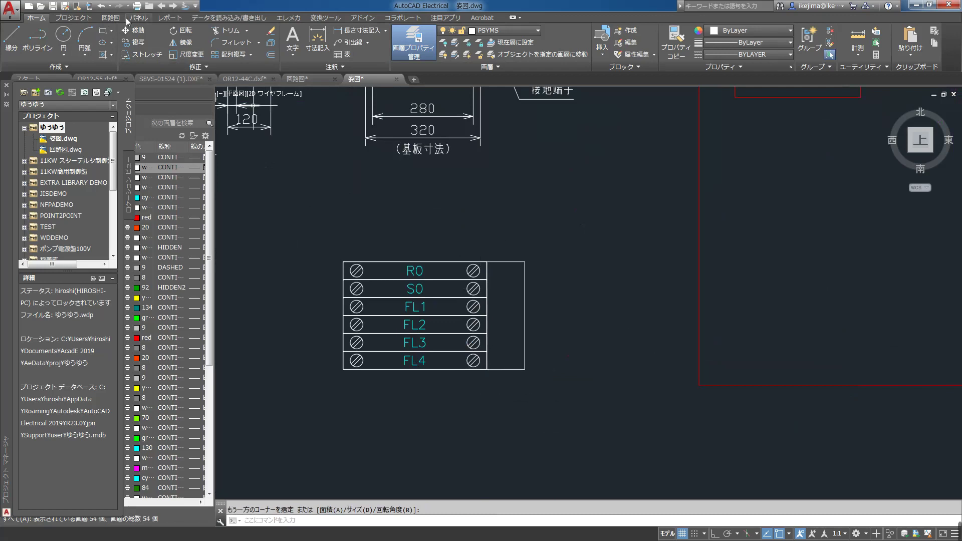
Step: Draw two divider lines splitting the column into R0/S0, FL1/FL2 and FL3/FL4 cells
left_click(18, 32)
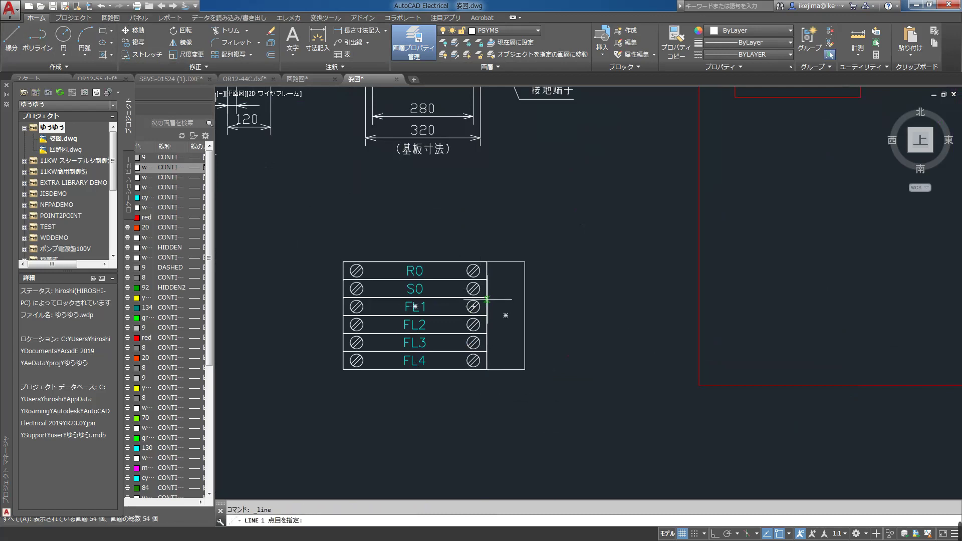
left_click(486, 297)
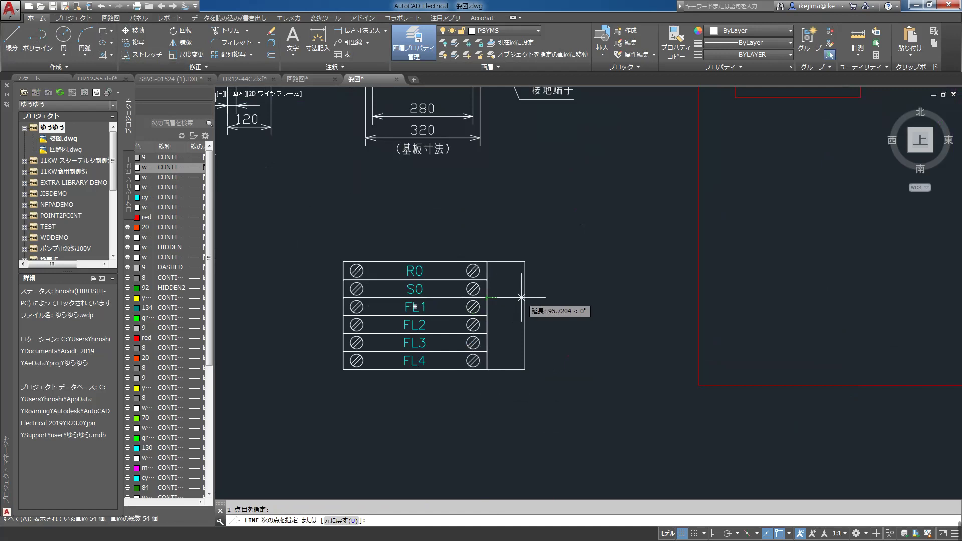
right_click(524, 297)
left_click(553, 304)
right_click(562, 254)
left_click(596, 281)
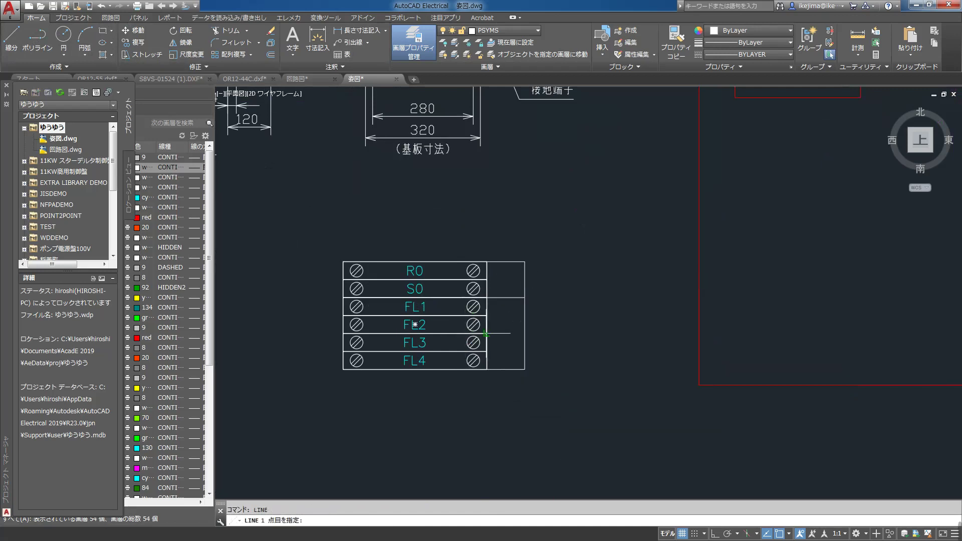
left_click(485, 333)
right_click(524, 333)
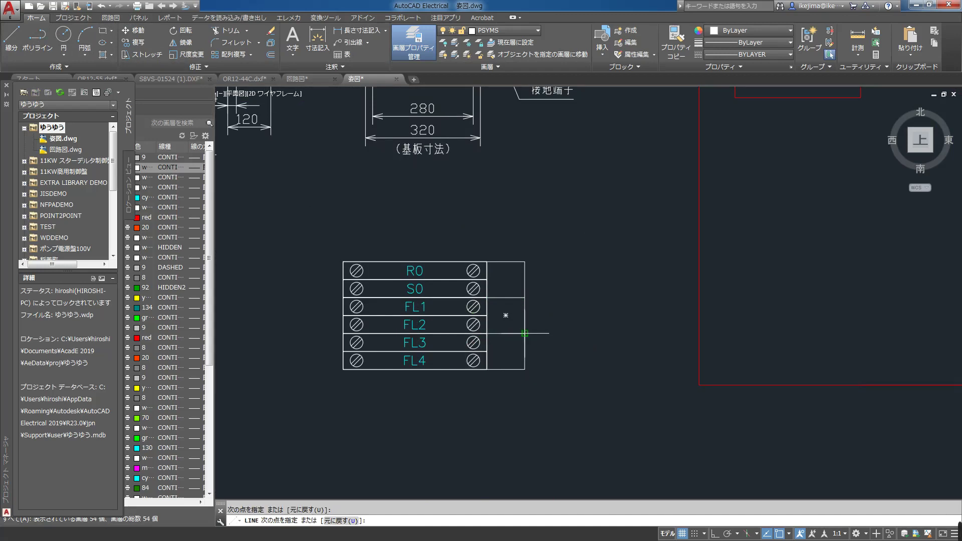
left_click(539, 337)
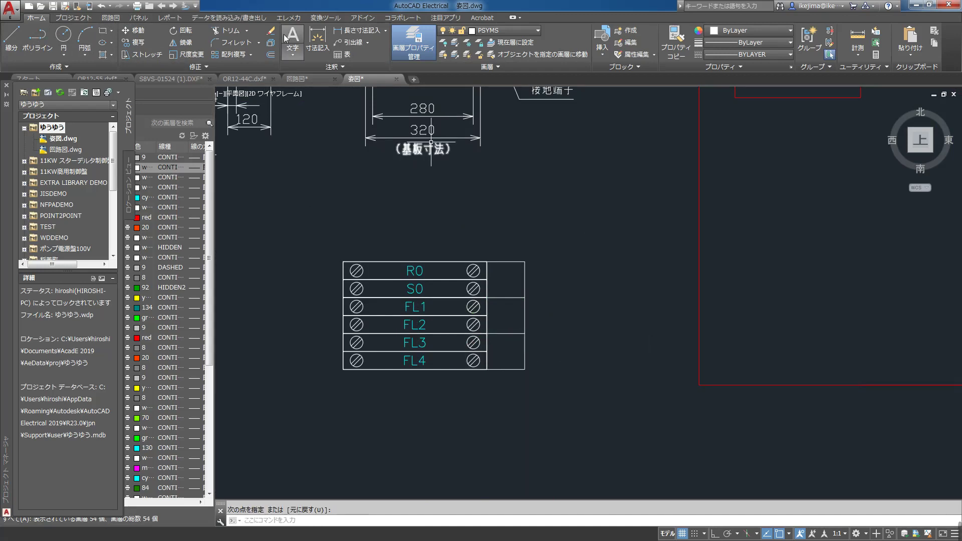
scroll(494, 199, "down", 4)
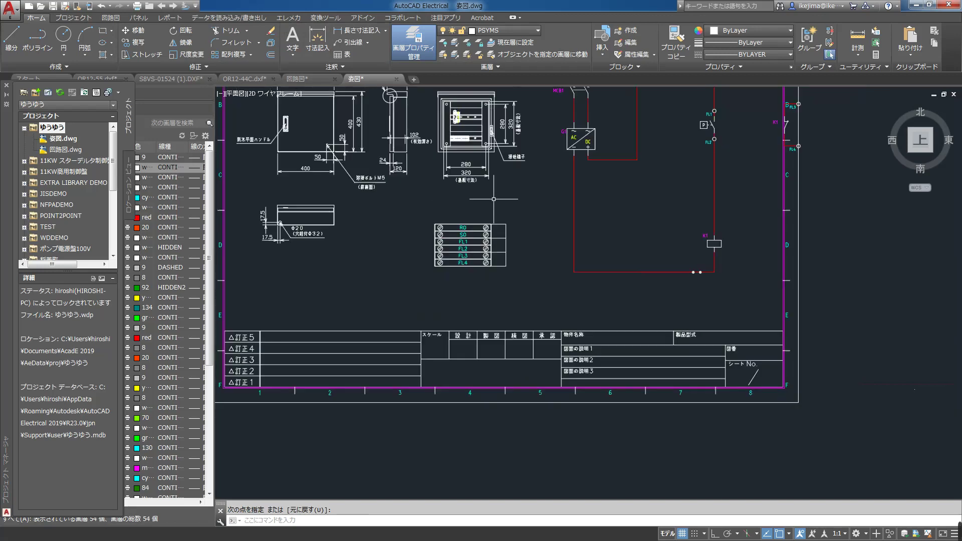
Step: Copy the (基板寸法) text into the new column beside the terminal table
left_click(134, 42)
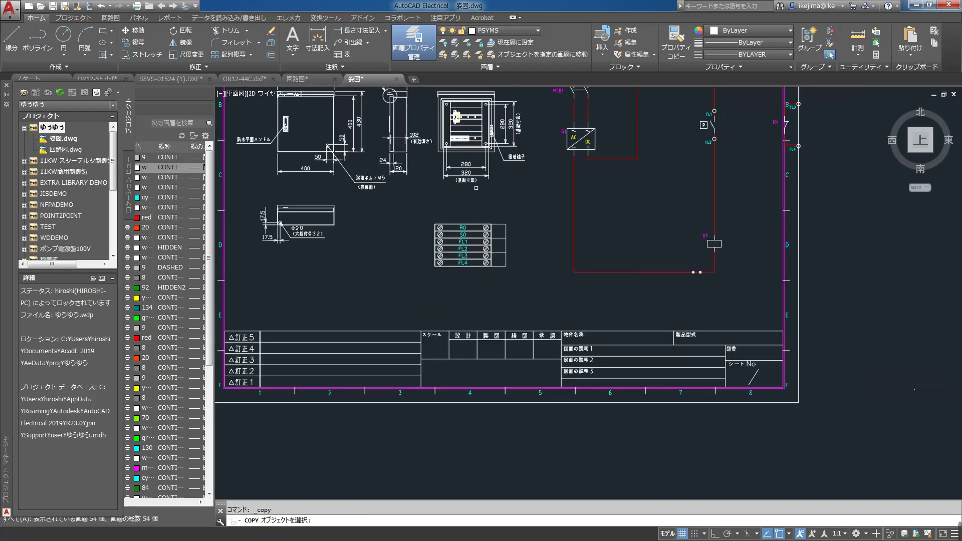
left_click(437, 126)
key("Return")
left_click(447, 148)
scroll(542, 246, "up", 4)
left_click(573, 237)
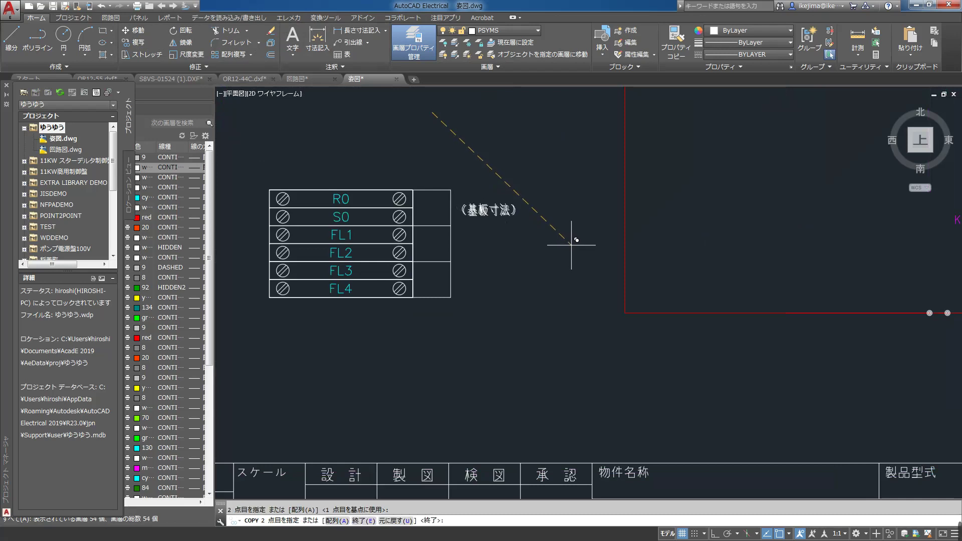
type("u")
key("Return")
key("Escape")
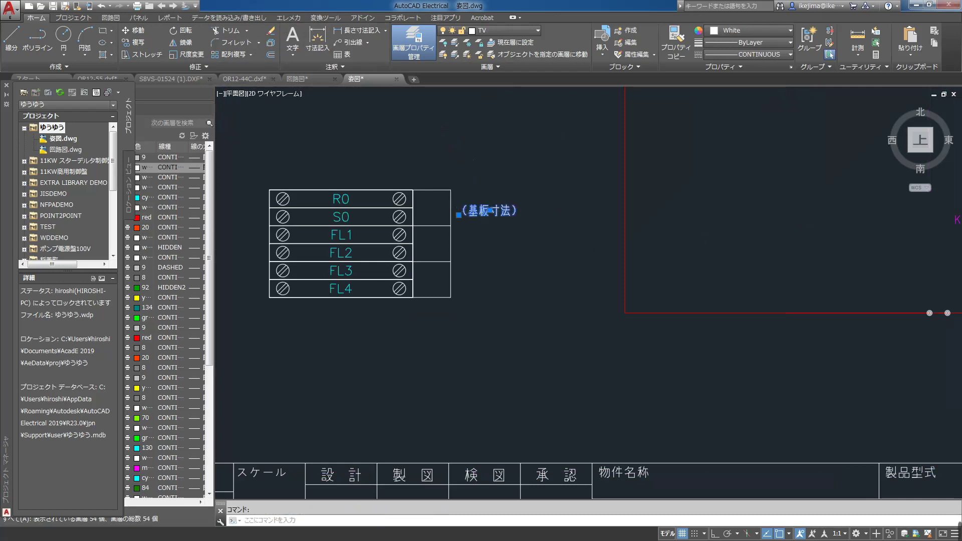
Step: Change the copied text to 電源 beside the R0/S0 rows
double_click(483, 212)
key("BackSpace")
key("BackSpace")
key("BackSpace")
key("BackSpace")
type("de")
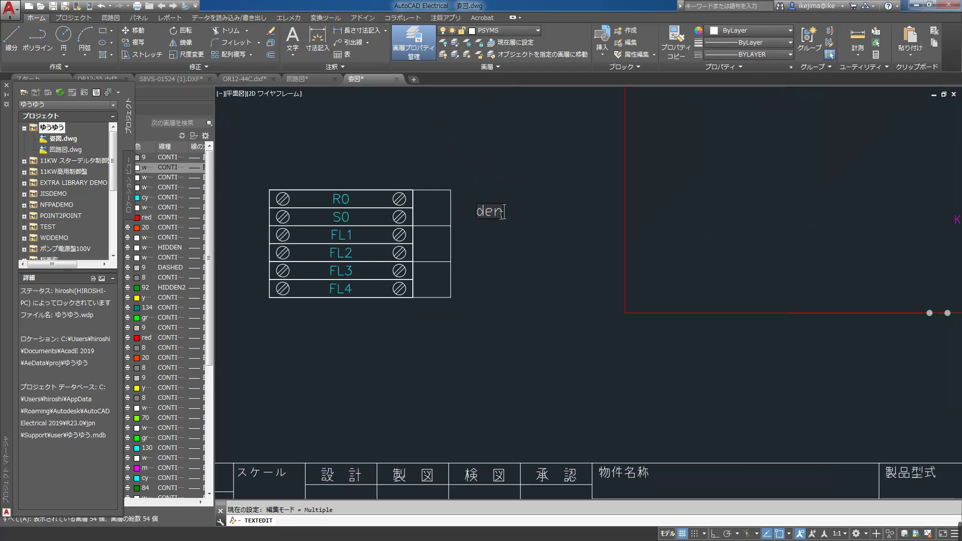
type("ngenn")
key("Return")
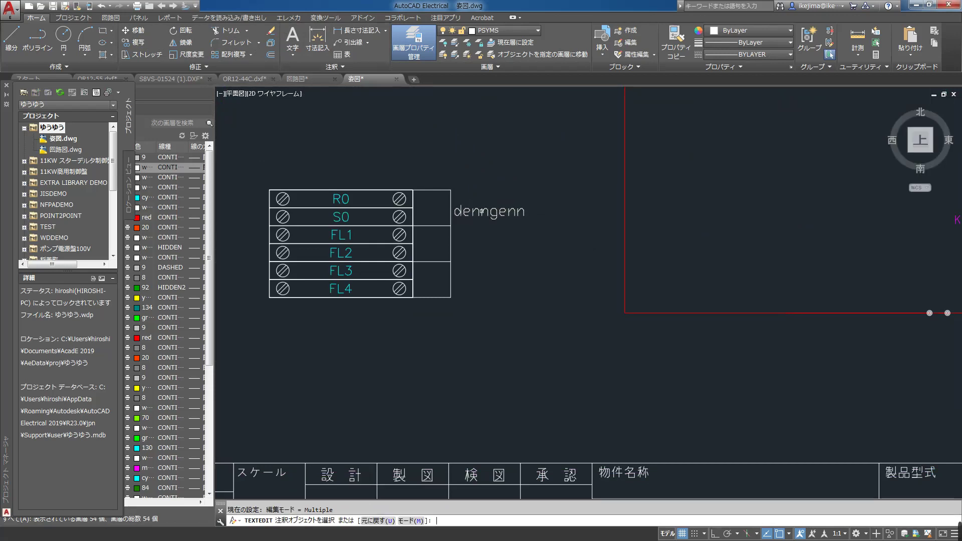
left_click(507, 212)
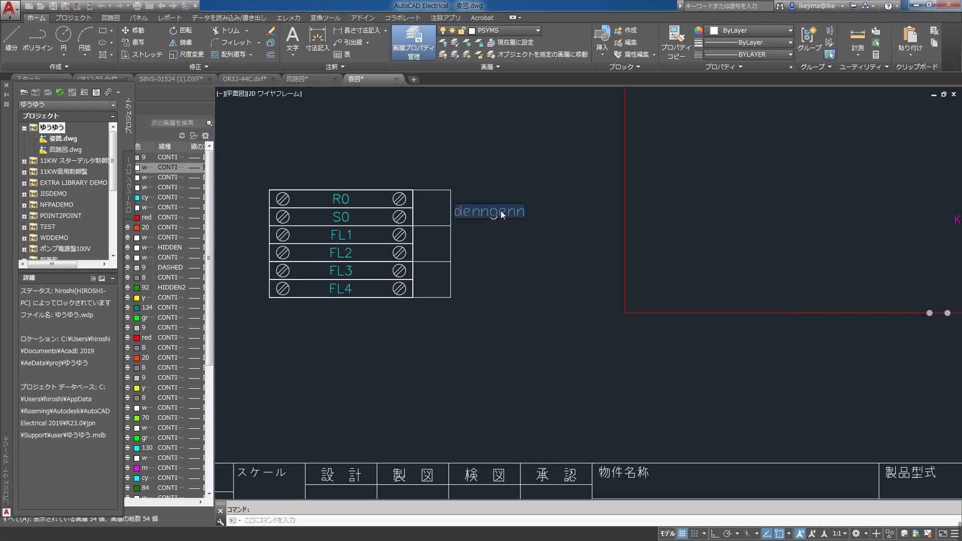
key("BackSpace")
key("BackSpace")
key("BackSpace")
key("BackSpace")
key("BackSpace")
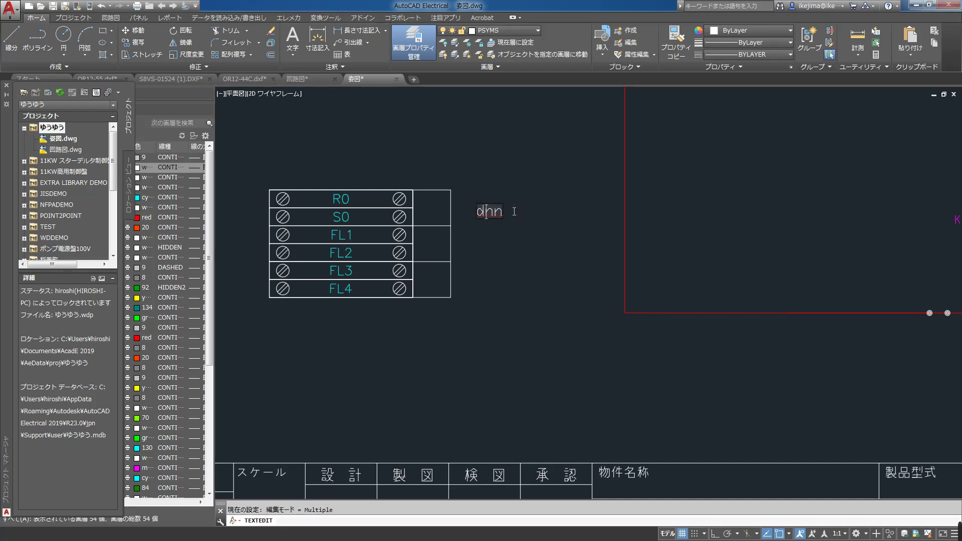
type("de")
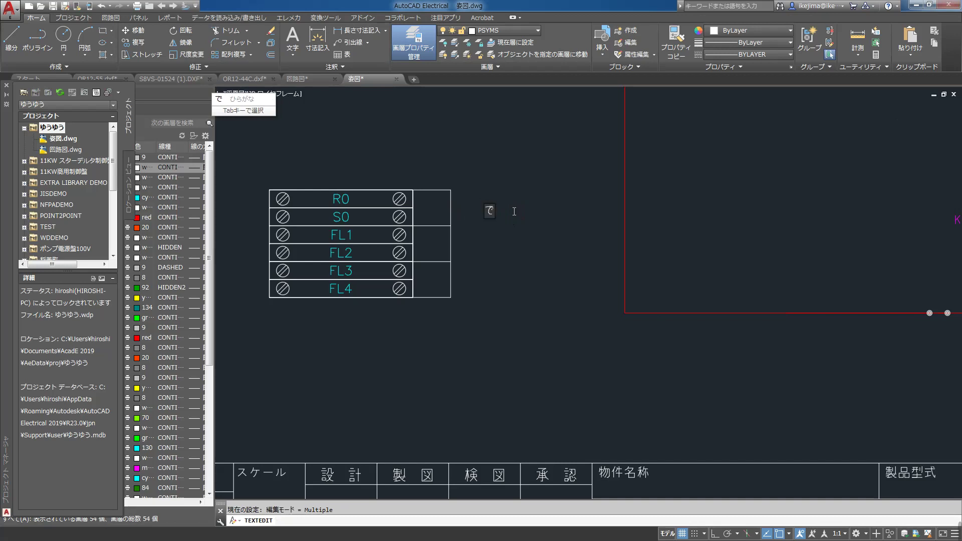
type("ngenn")
key("space")
key("Return")
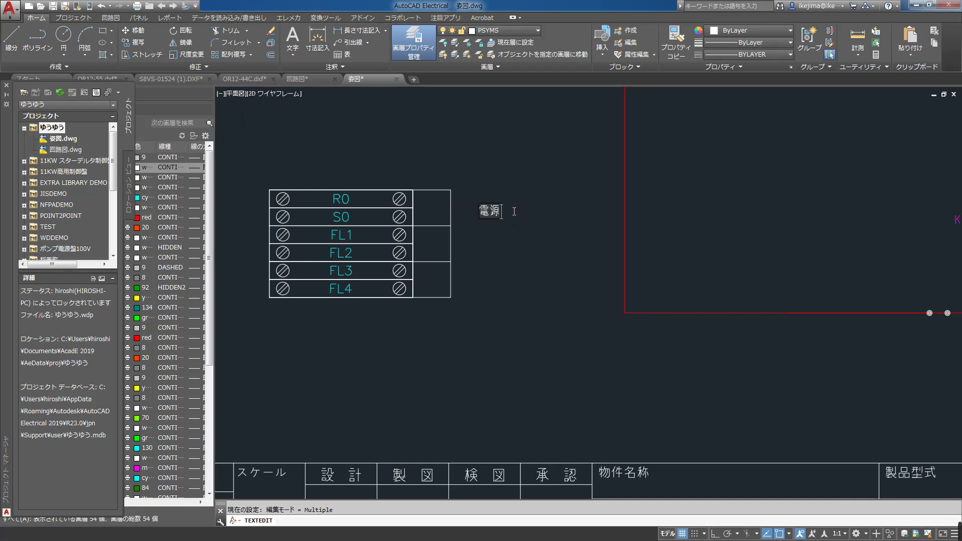
left_click(531, 263)
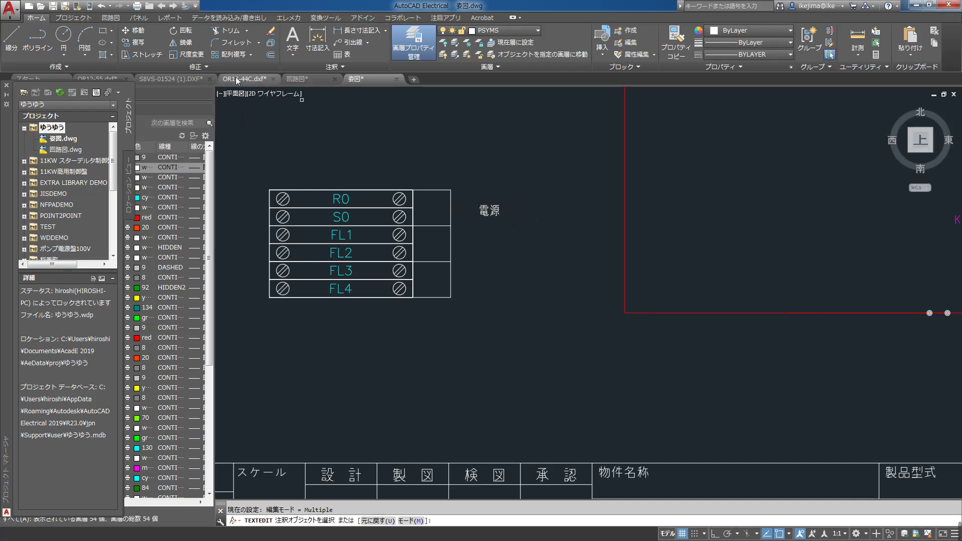
Step: Copy the 電源 label down beside the FL1–FL2 rows
left_click(138, 44)
left_click(499, 211)
key("Return")
left_click(547, 208)
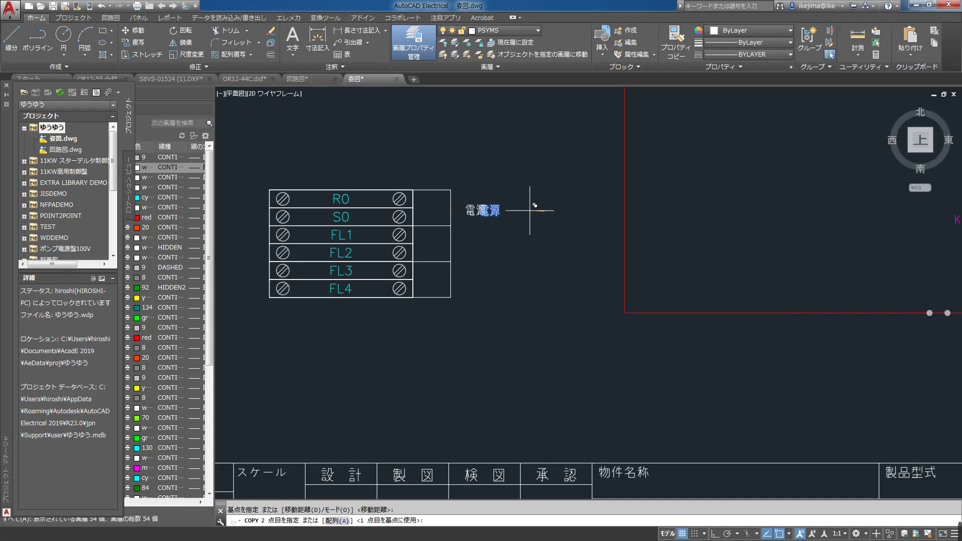
left_click(524, 246)
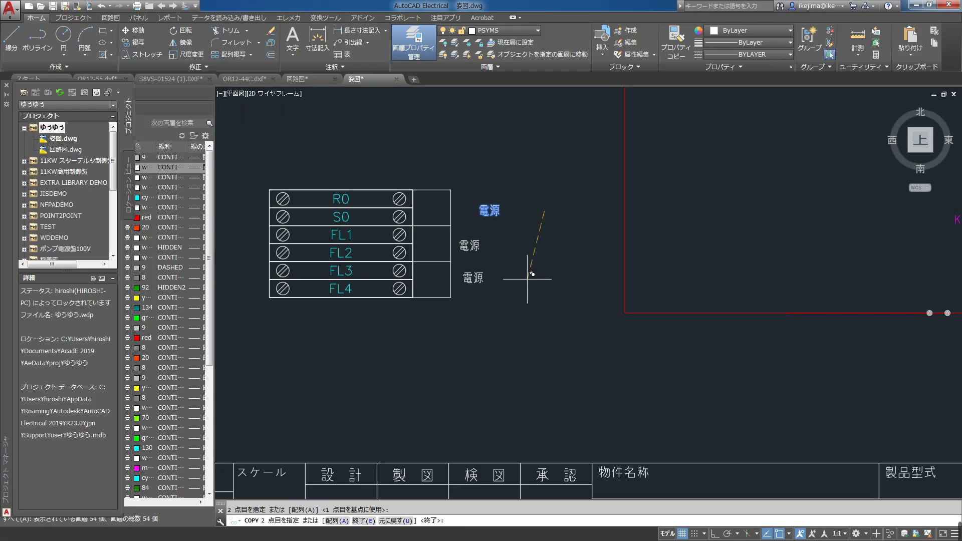
key("Escape")
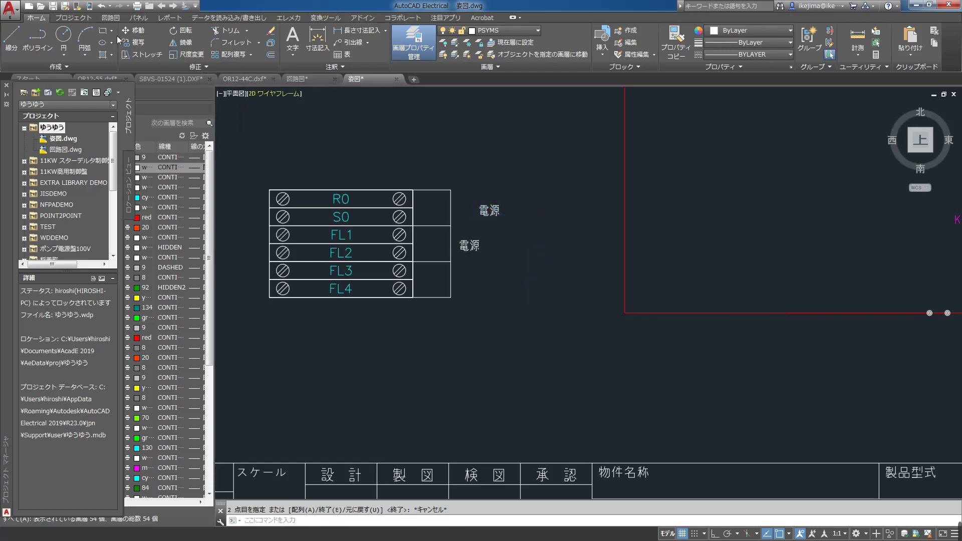
Step: Remove the stray 電源 copy placed next to the original label
left_click(136, 44)
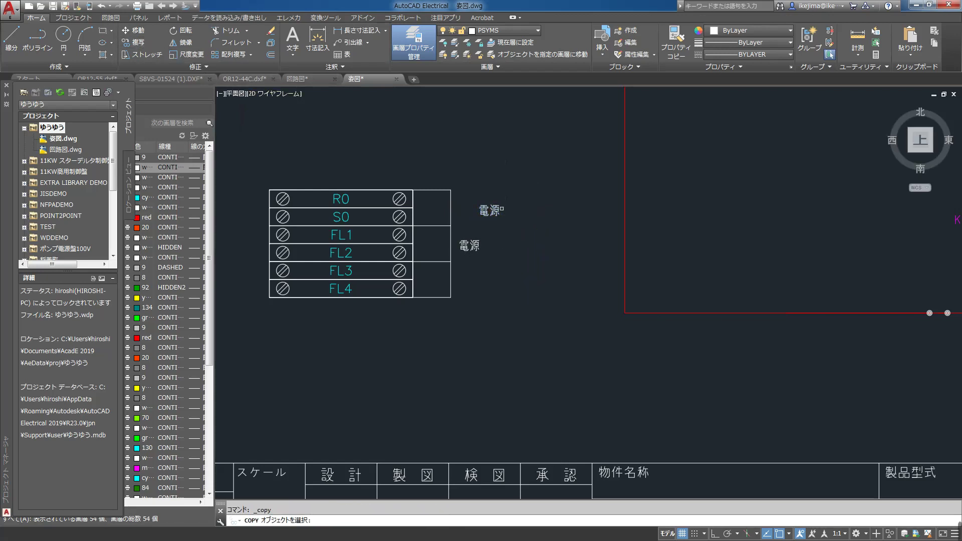
left_click(490, 211)
key("Return")
left_click(550, 165)
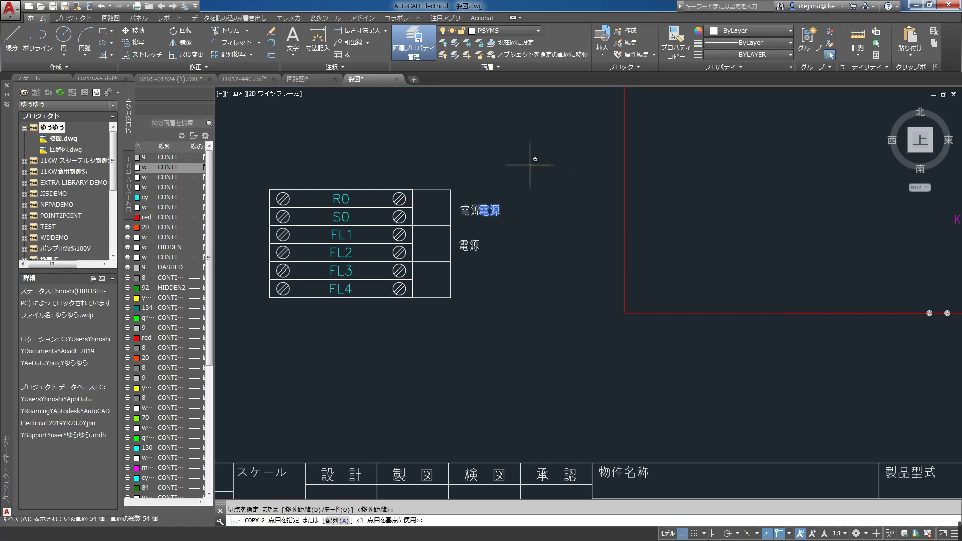
left_click(530, 164)
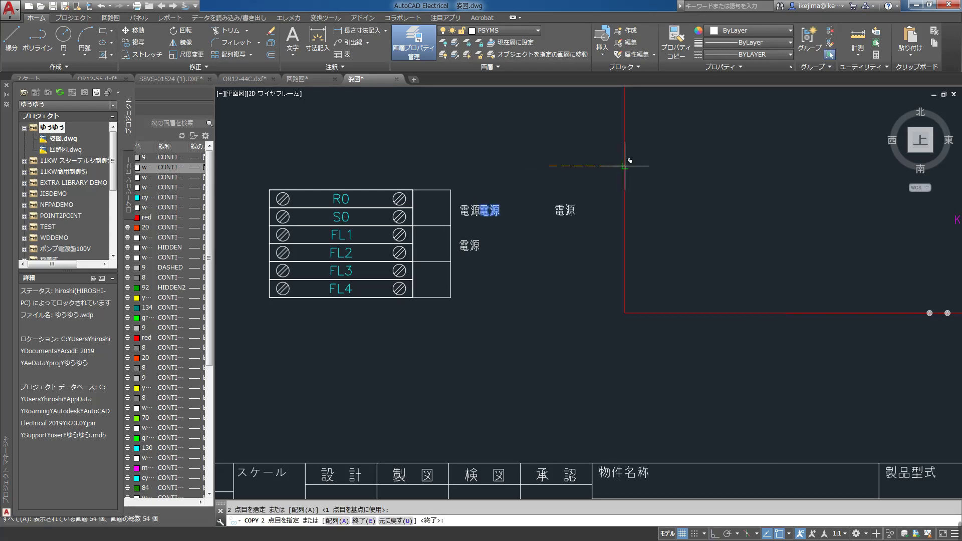
key("Escape")
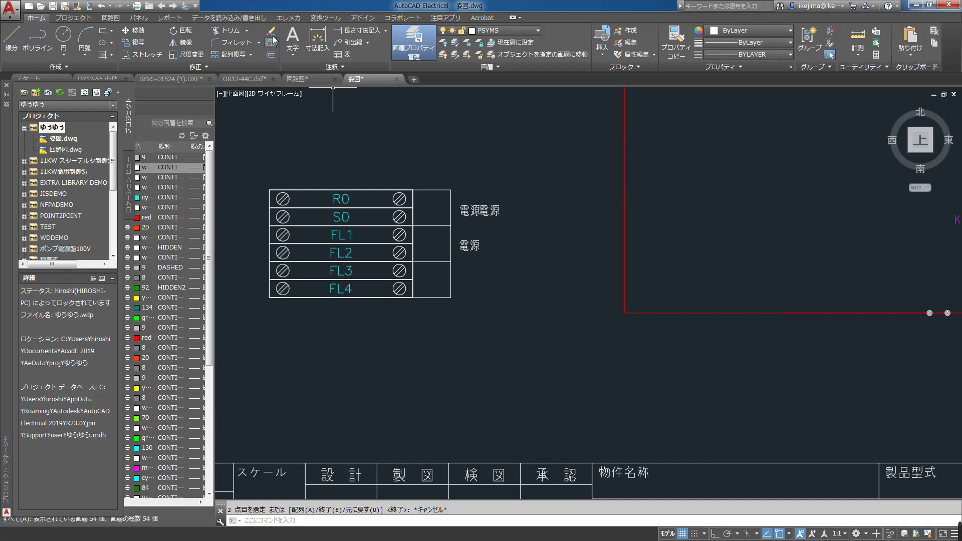
left_click(271, 31)
left_click(491, 213)
key("Return")
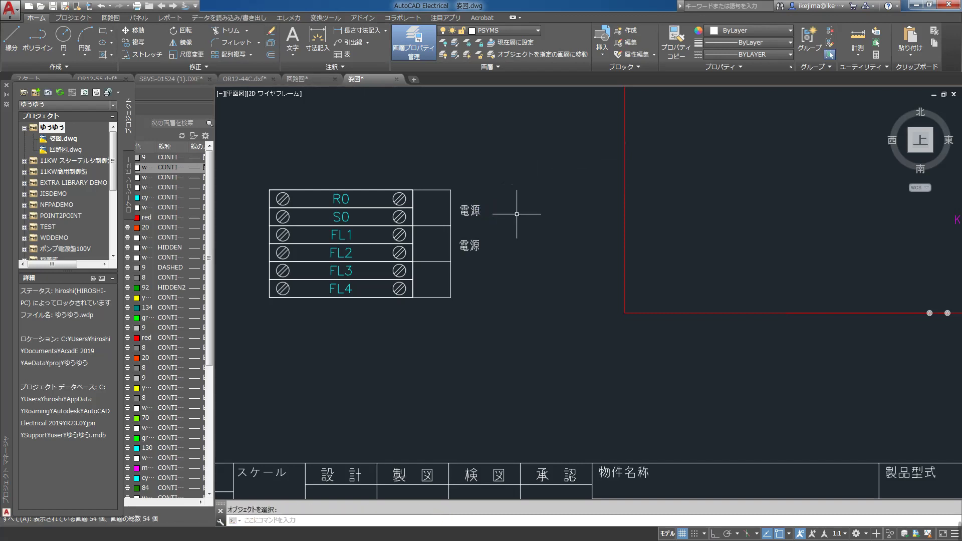
Step: Copy the second 電源 label down beside the FL3–FL4 rows
left_click(137, 42)
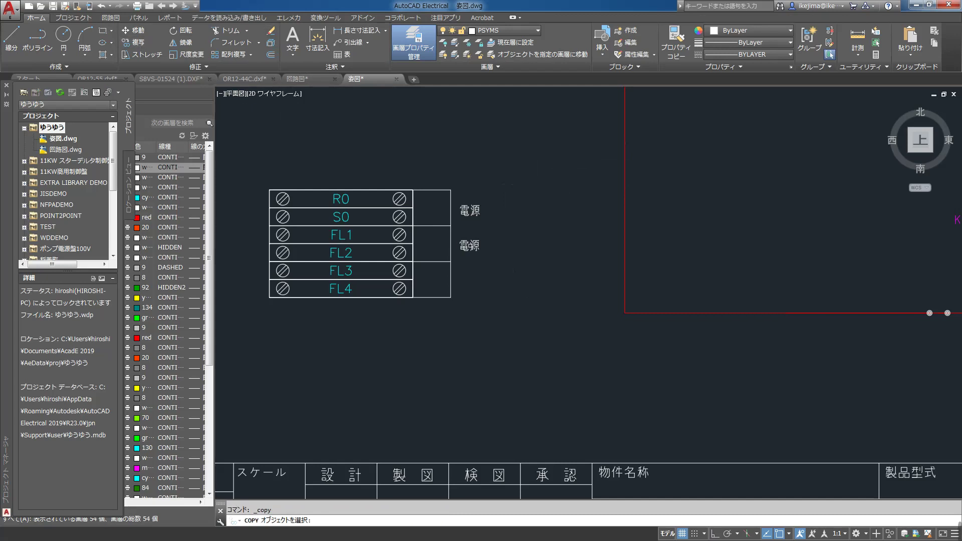
left_click(453, 236)
left_click(503, 247)
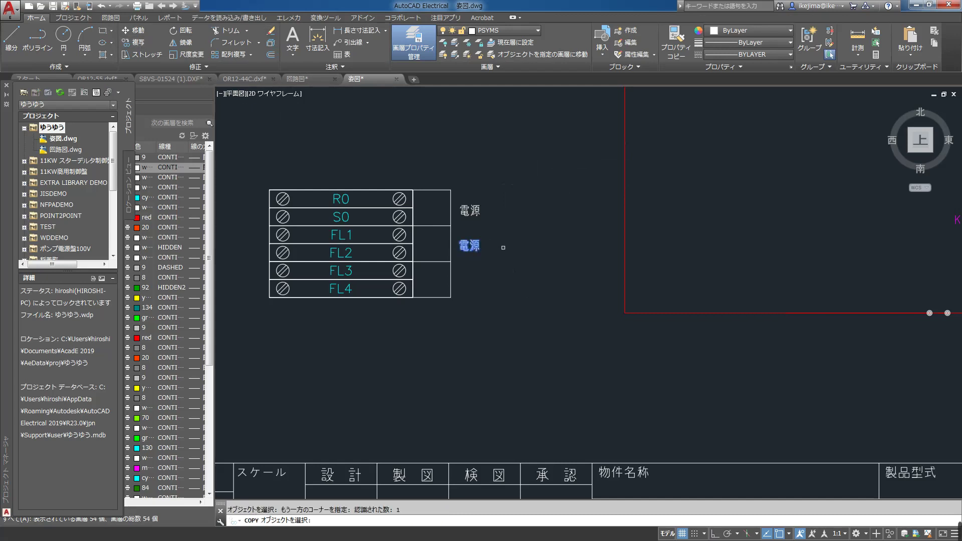
key("Return")
left_click(522, 249)
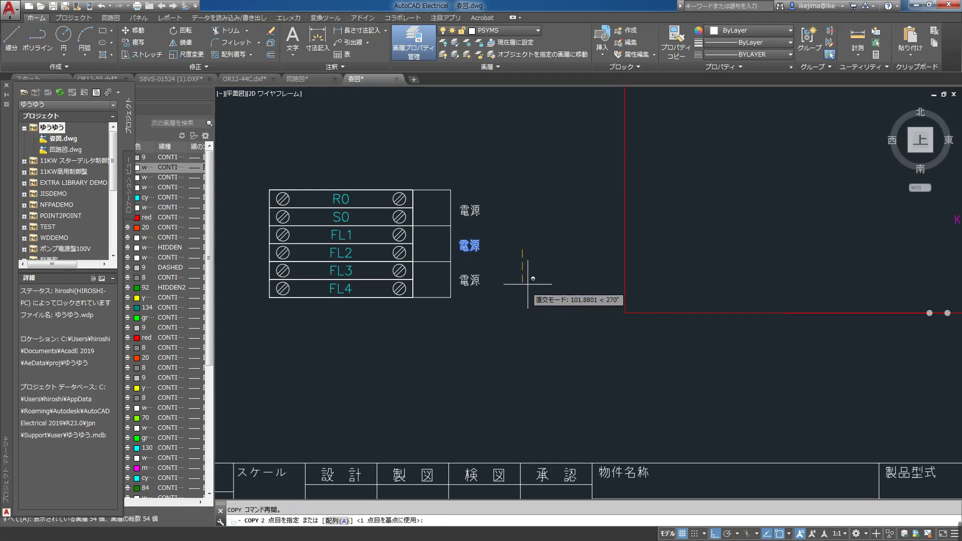
left_click(527, 284)
key("Escape")
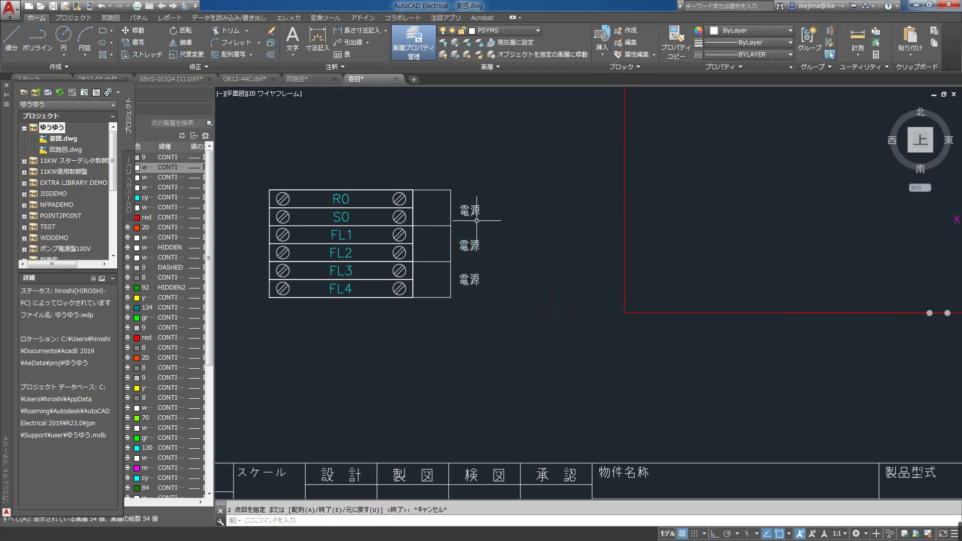
double_click(473, 246)
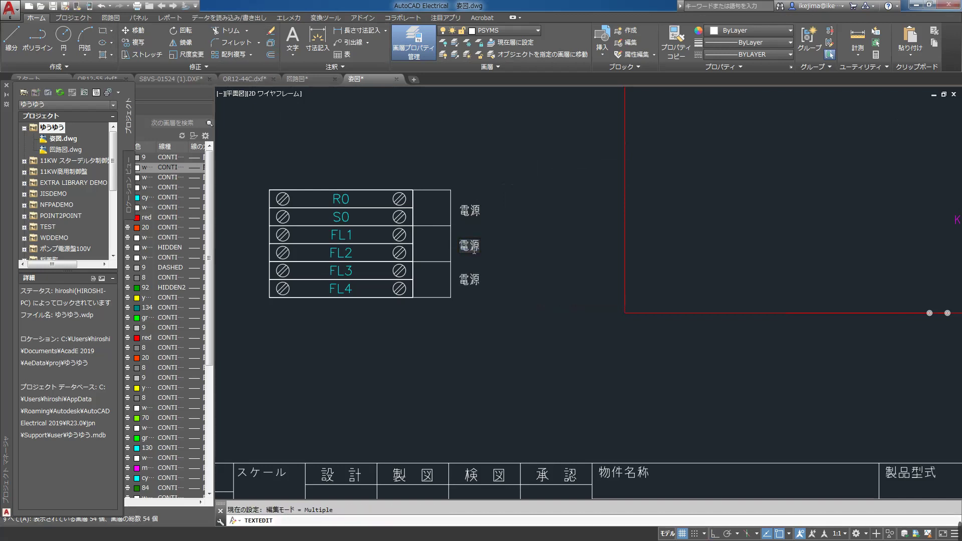
Step: Change the FL1/FL2 label text from 電源 to 既設フロートスイッチ
type("既設")
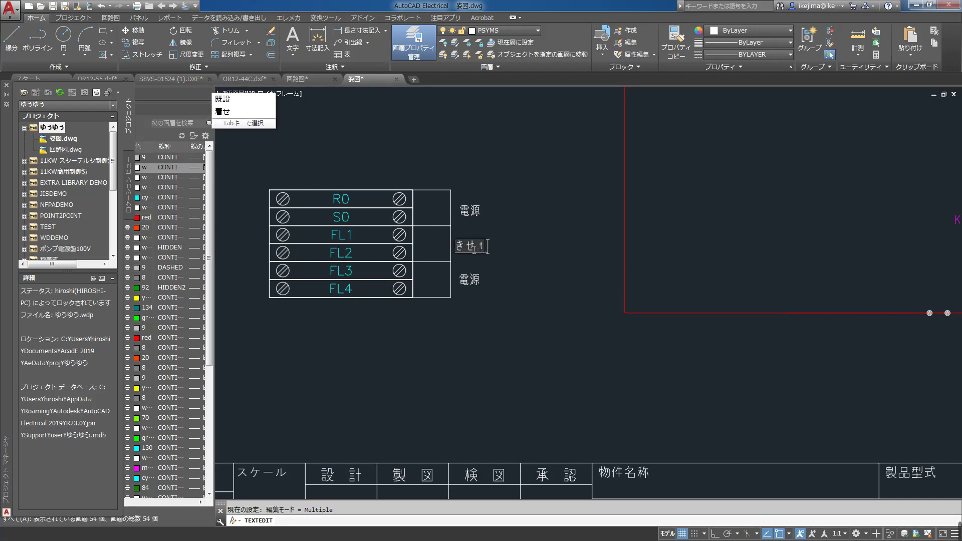
type("フロート")
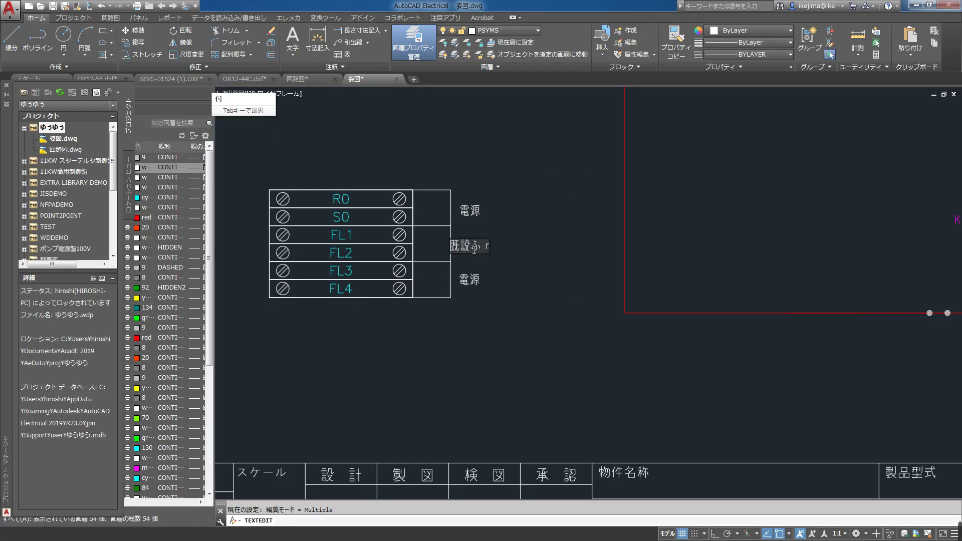
type("スイッチ")
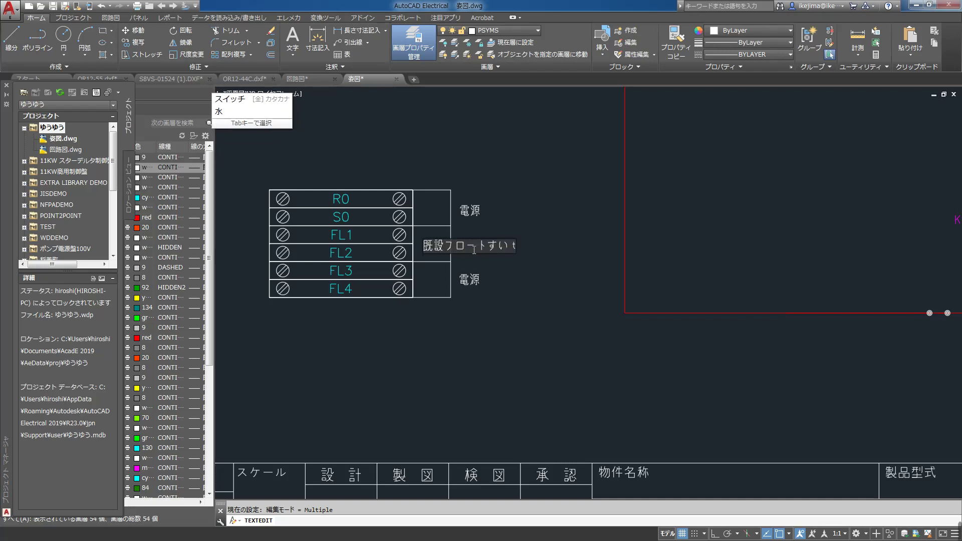
left_click(527, 323)
left_click(469, 280)
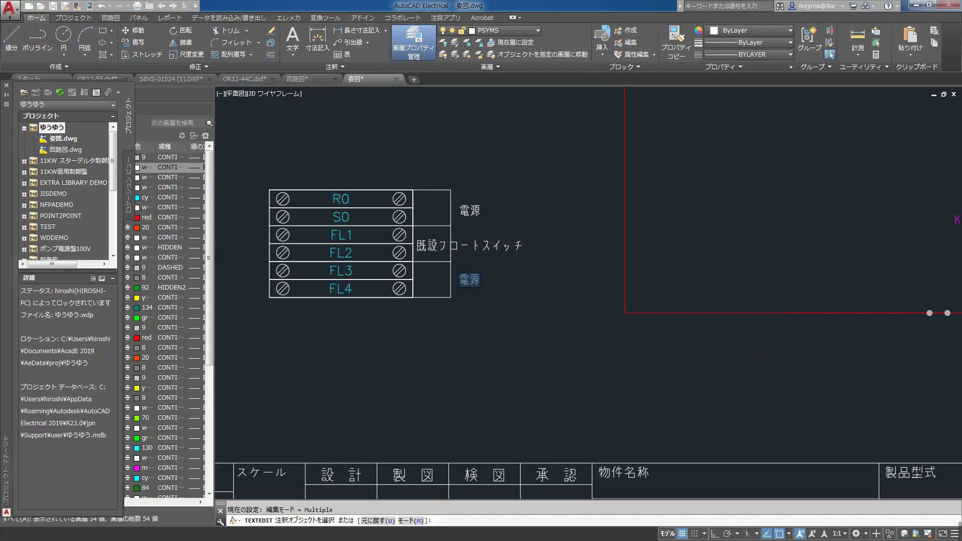
left_click(494, 290)
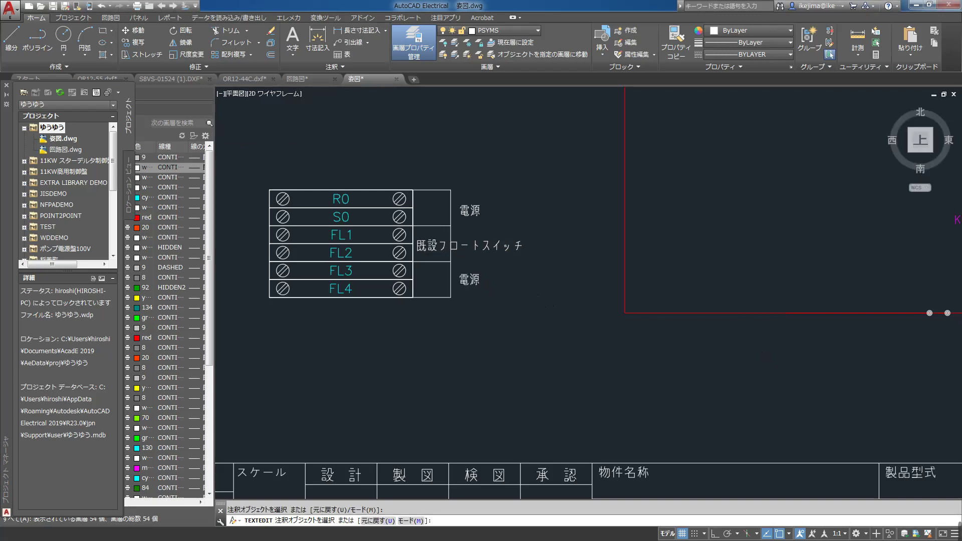
Step: Retype the FL3/FL4 label as 新設加圧給水ポンプ using IME conversion
left_click(470, 280)
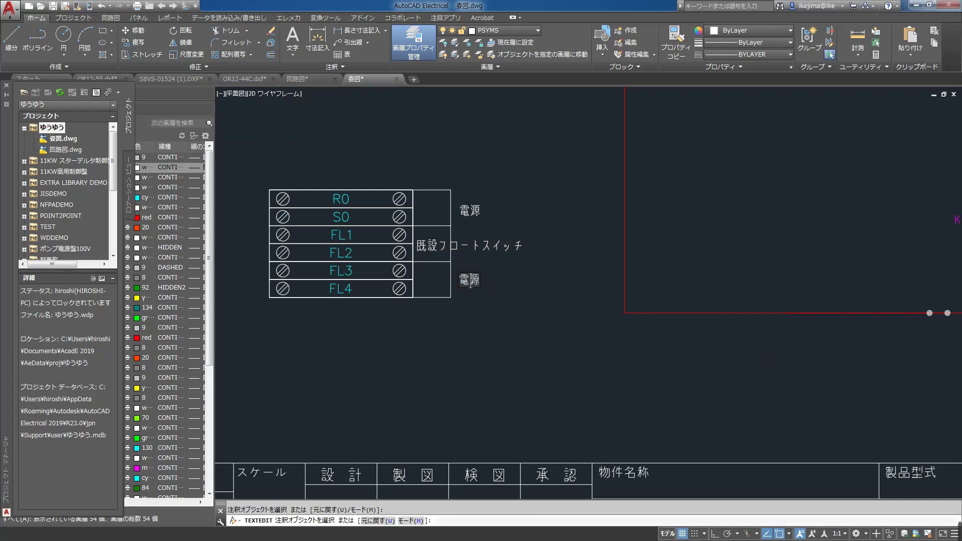
key("Delete")
type("shinsetsu")
key("space")
type("kaatsu")
key("space")
type("kyuushi")
key("space")
key("Return")
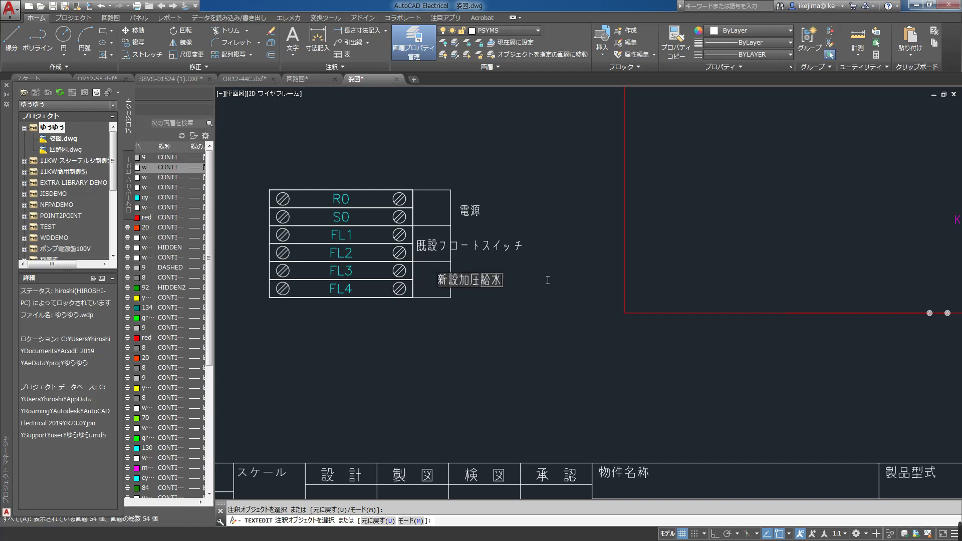
type("ponpu")
key("space")
key("Return")
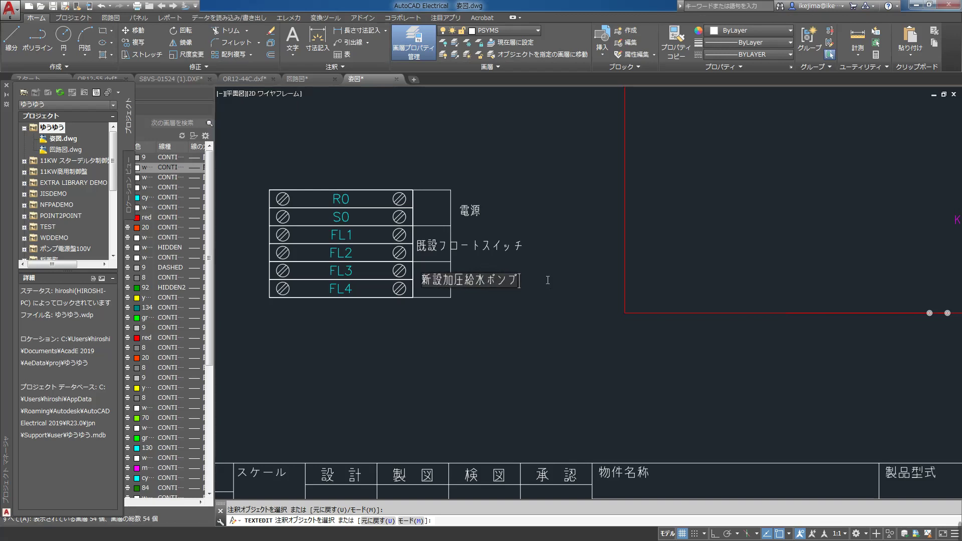
key("Return")
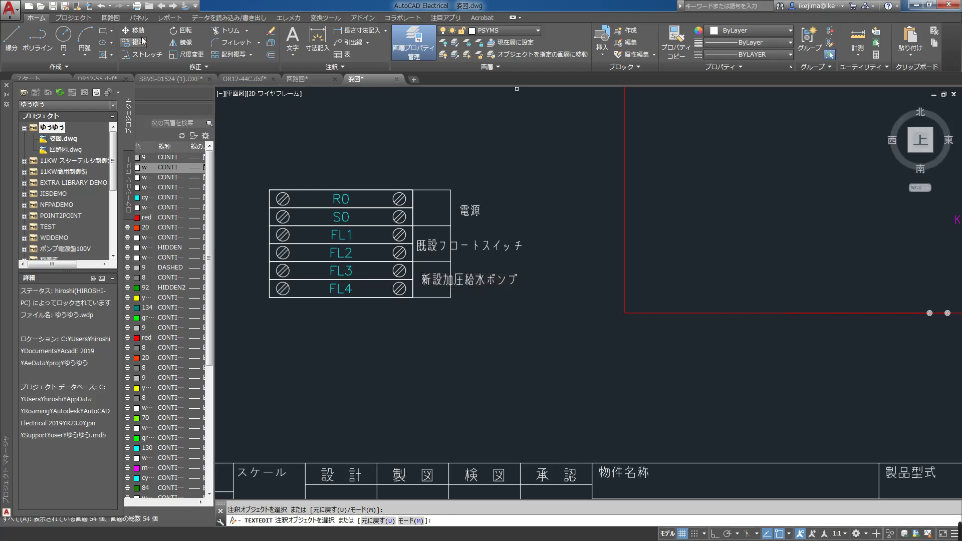
Step: Move the 既設フロートスイッチ and 新設加圧給水ポンプ labels right under 電源
left_click(133, 31)
left_click(468, 245)
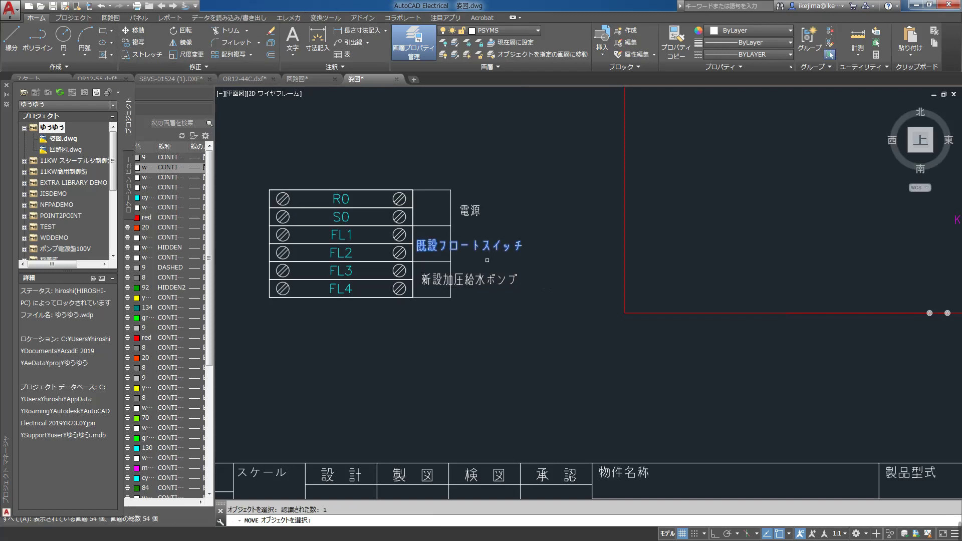
left_click(468, 279)
key("Return")
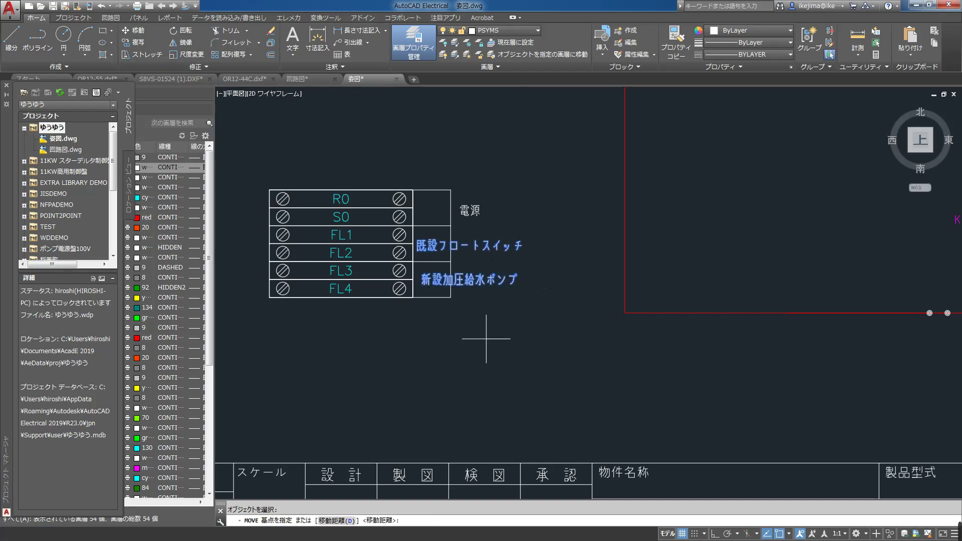
left_click(486, 339)
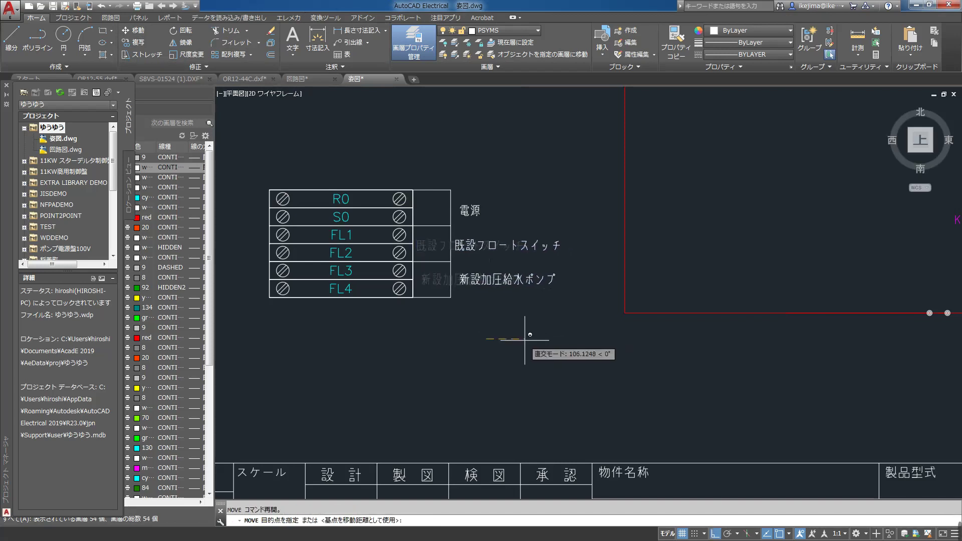
left_click(529, 340)
Step: Zoom and pan across the sheet to check the aligned labels
scroll(618, 251, "down", 4)
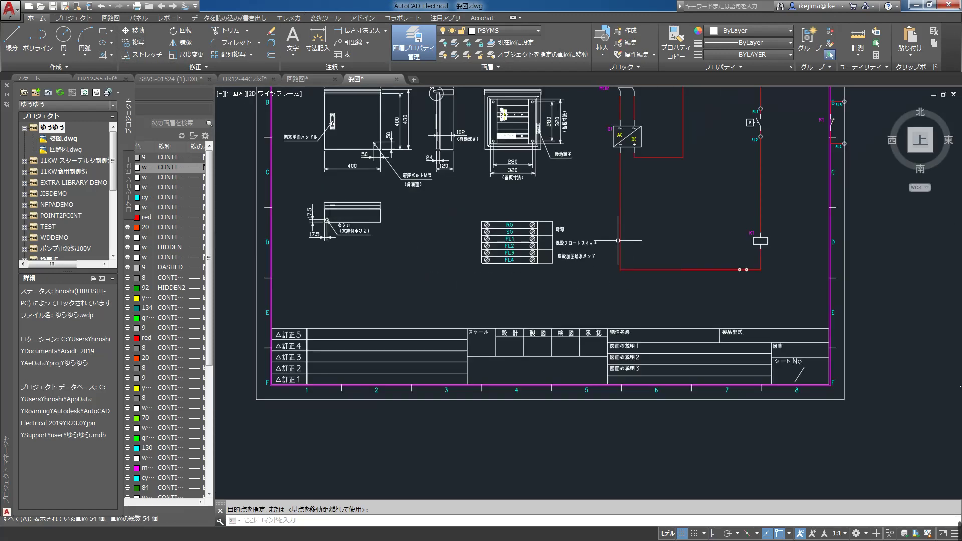
middle_click_drag(618, 253, 611, 307)
scroll(609, 315, "down", 2)
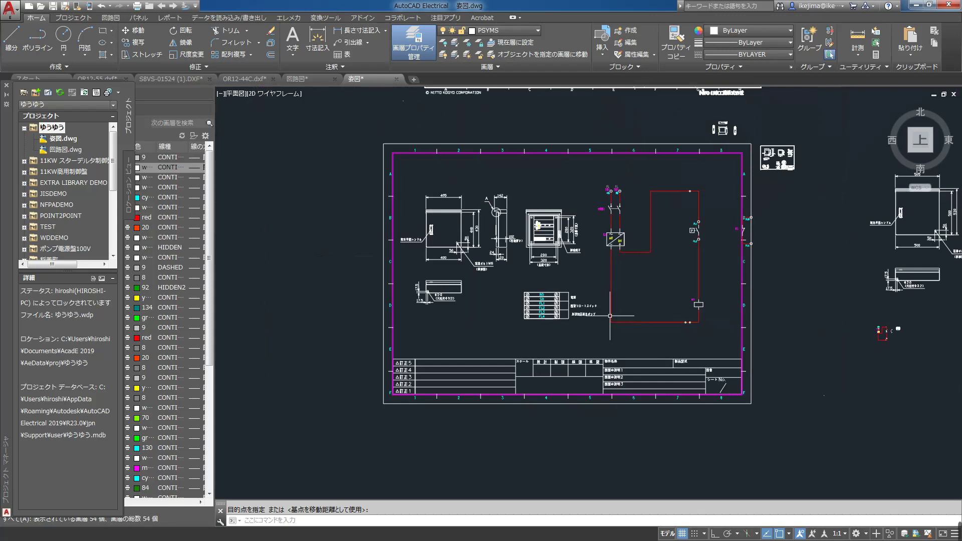
scroll(662, 305, "up", 4)
middle_click_drag(662, 305, 659, 342)
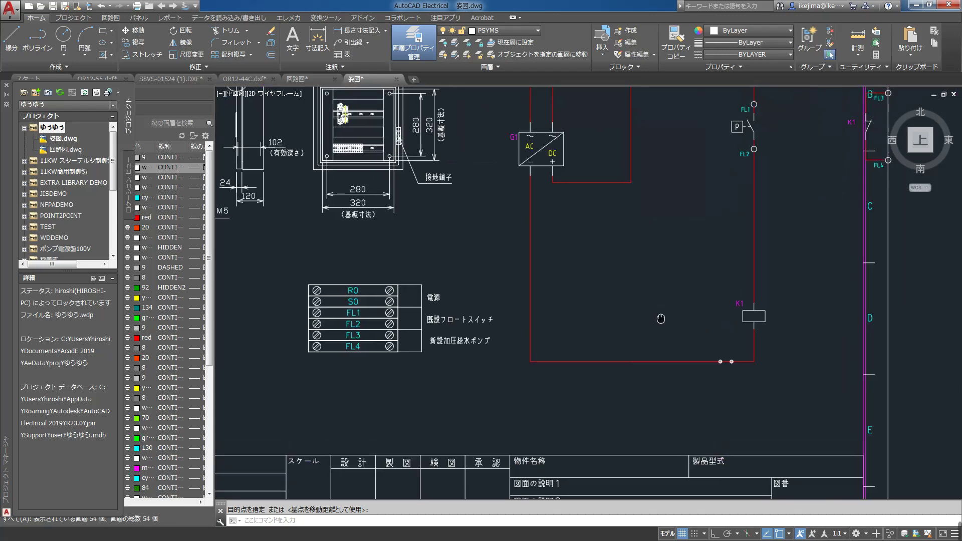
scroll(753, 149, "up", 2)
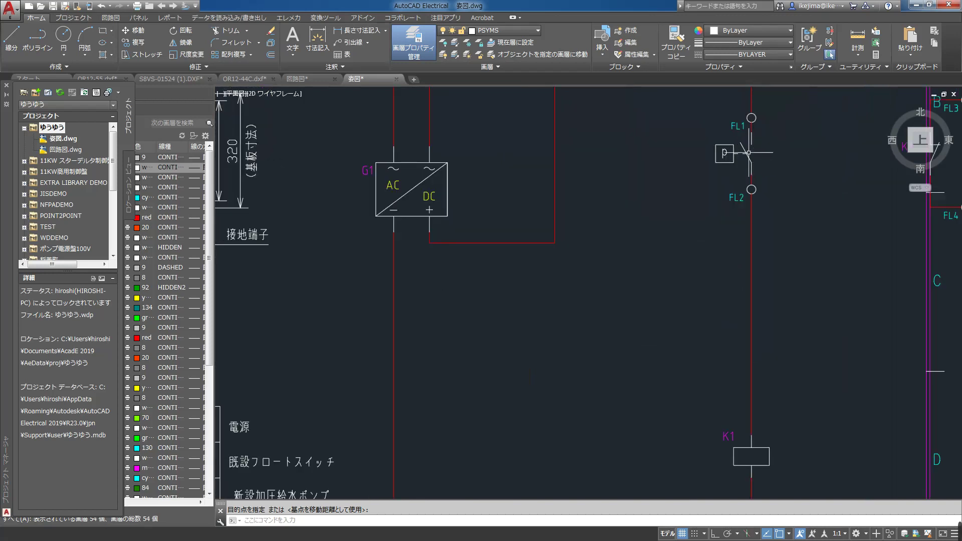
double_click(735, 154)
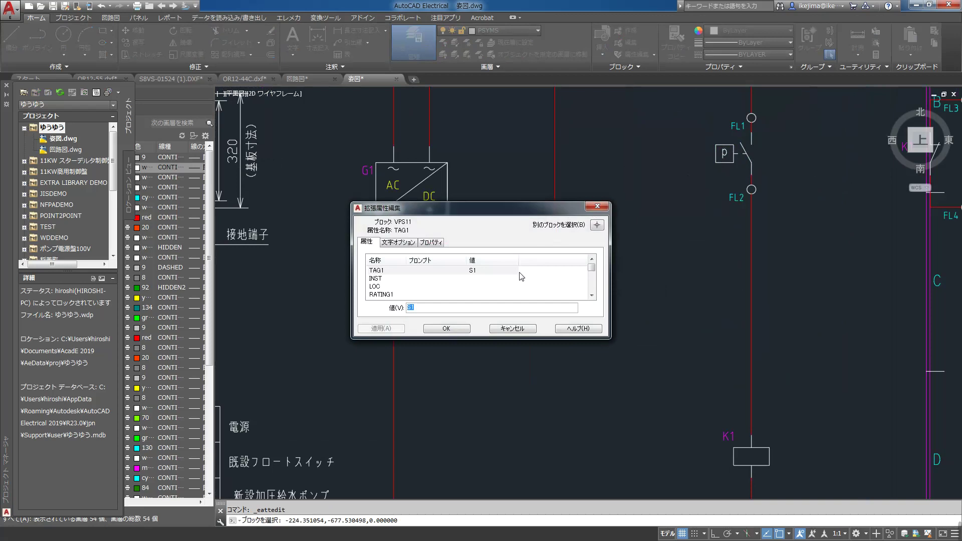
left_click(401, 244)
left_click(435, 244)
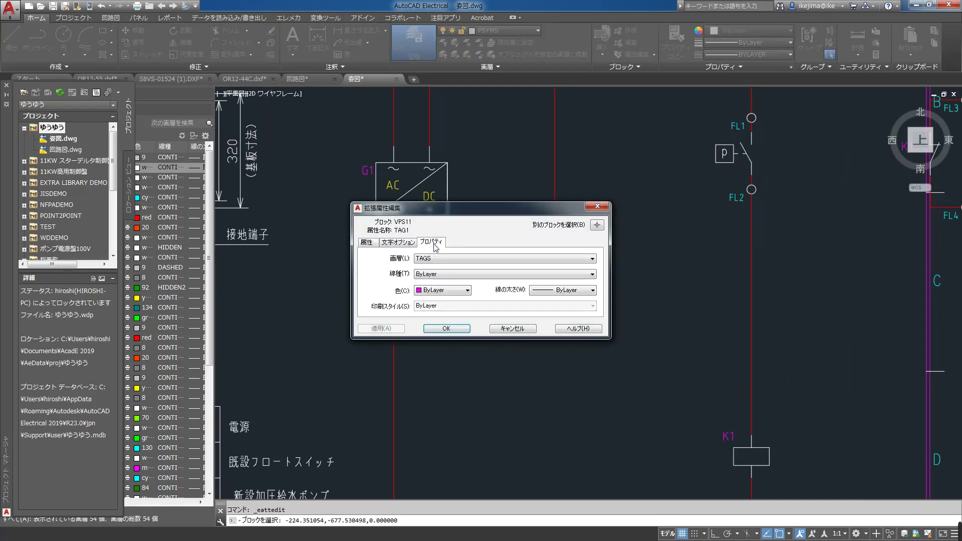
left_click(370, 245)
left_click(591, 295)
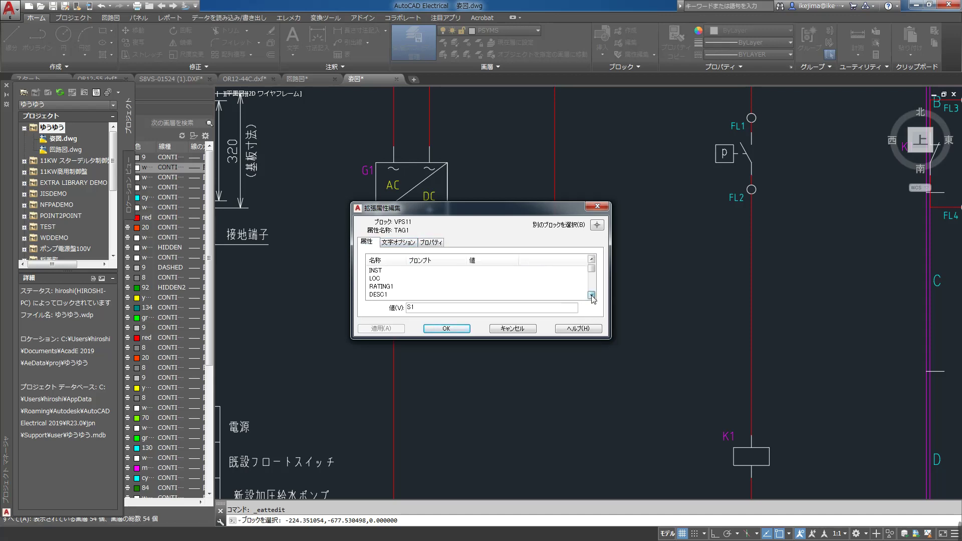
left_click(592, 295)
left_click(592, 295)
left_click(592, 295)
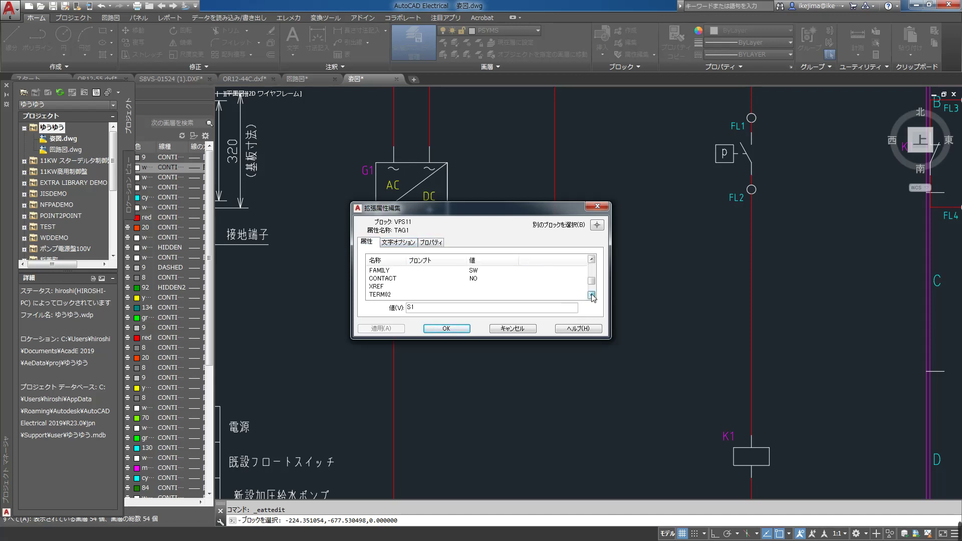
left_click(597, 206)
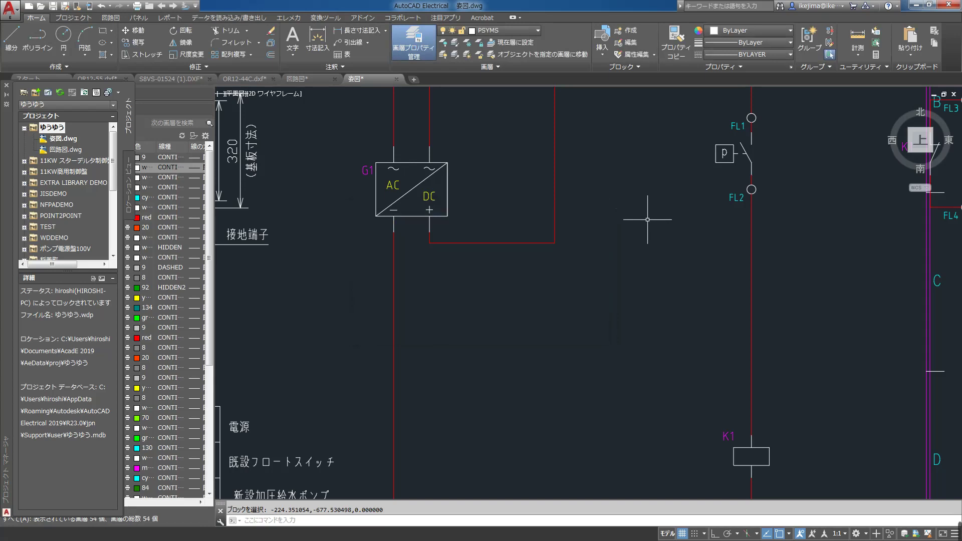
scroll(651, 233, "down", 2)
Step: Move the K1 contact inside the sheet border
scroll(655, 247, "down", 2)
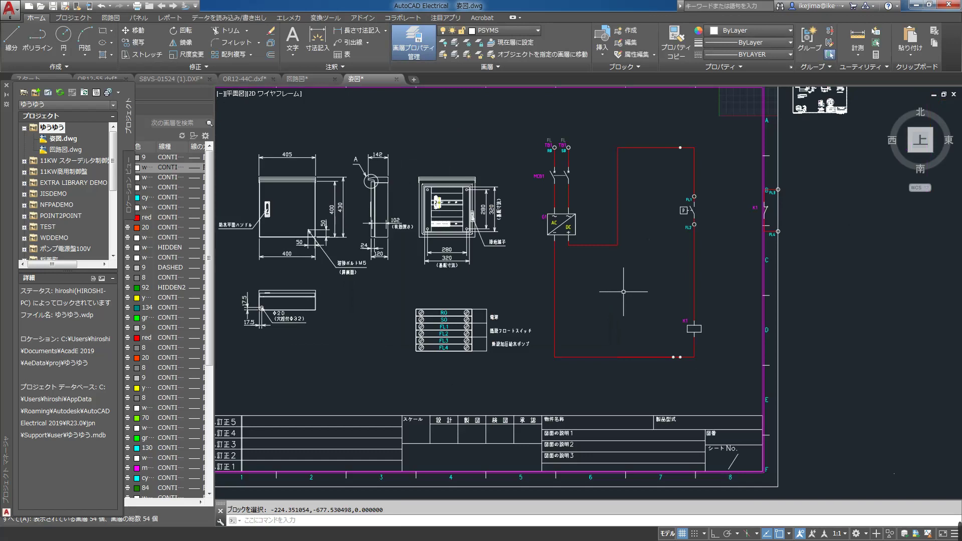
scroll(623, 291, "down", 2)
scroll(626, 291, "down", 2)
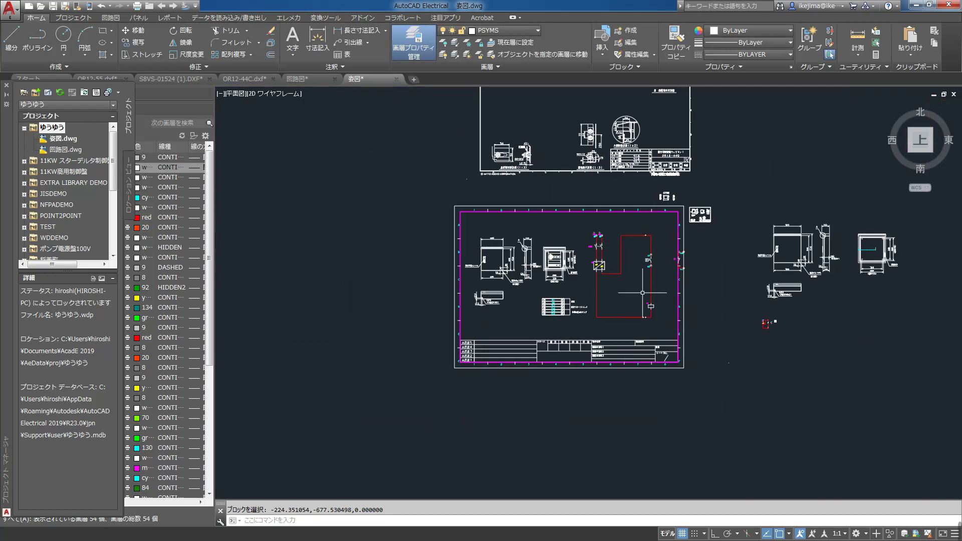
scroll(783, 346, "up", 6)
scroll(781, 335, "down", 5)
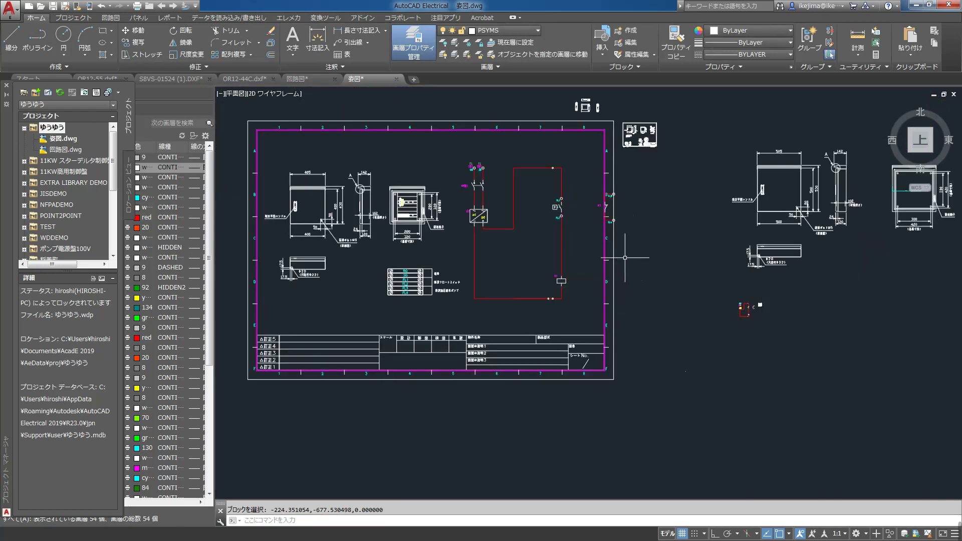
scroll(614, 198, "up", 4)
left_click(133, 30)
left_click(568, 165)
left_click(671, 299)
key("Return")
left_click(674, 288)
scroll(612, 232, "down", 4)
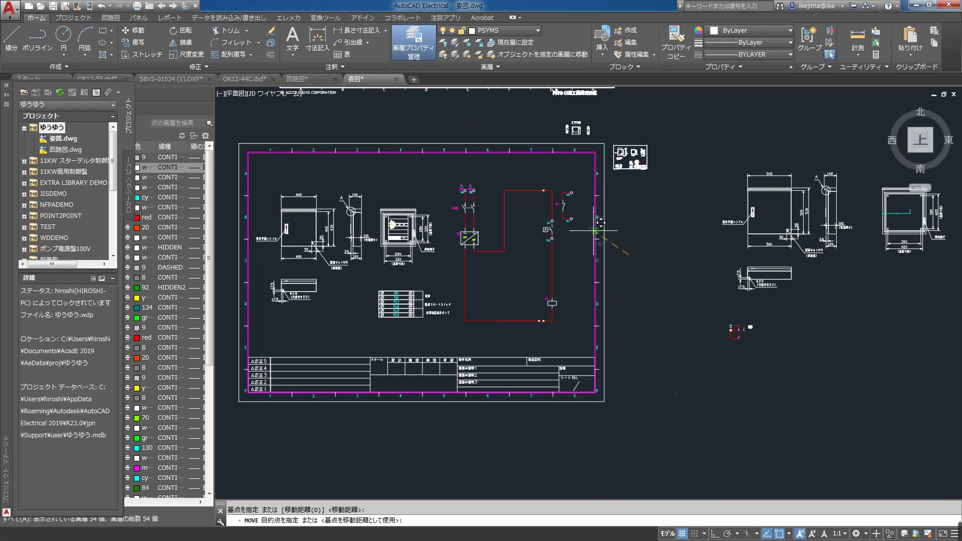
left_click(594, 231)
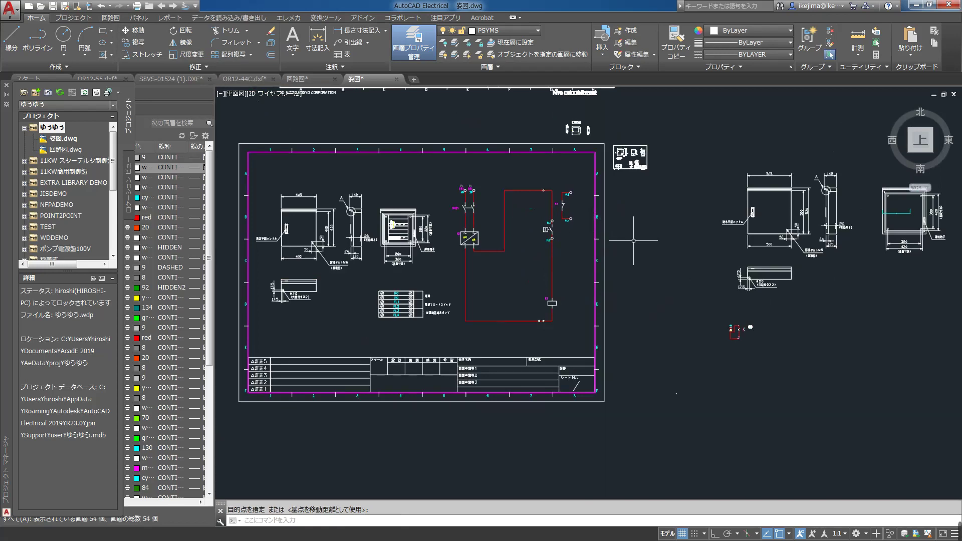
Step: Move the red circuit slightly left to its new position inside the border
left_click(140, 34)
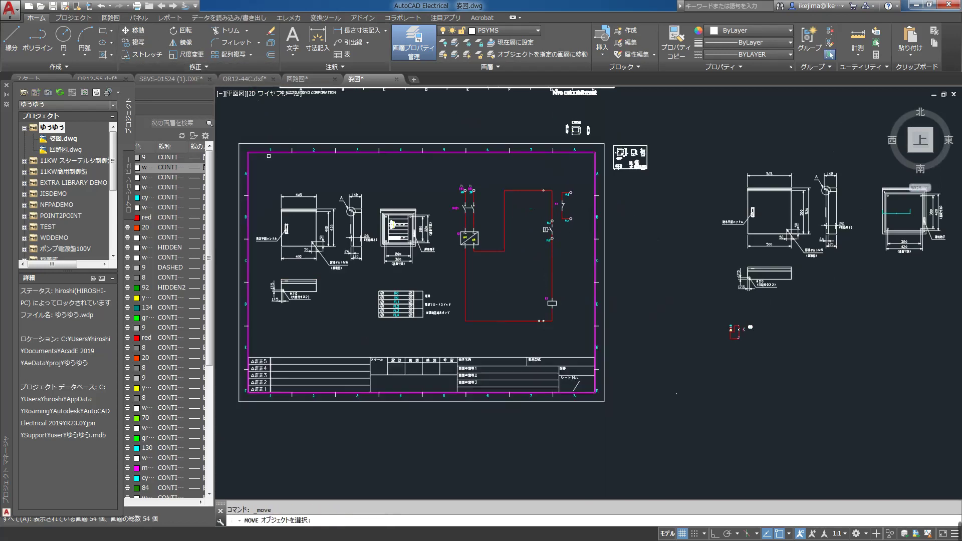
left_click(448, 171)
left_click(573, 332)
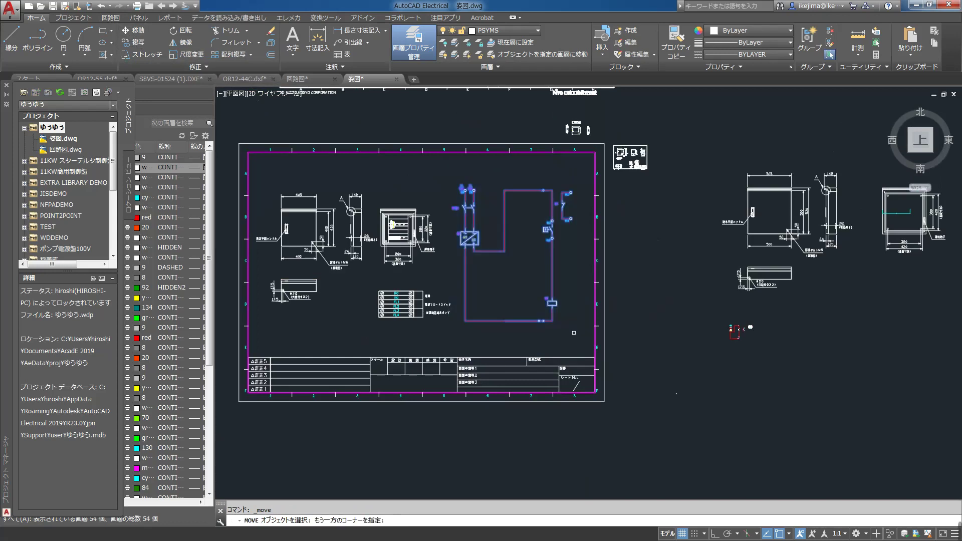
key("Return")
left_click(542, 172)
left_click(536, 172)
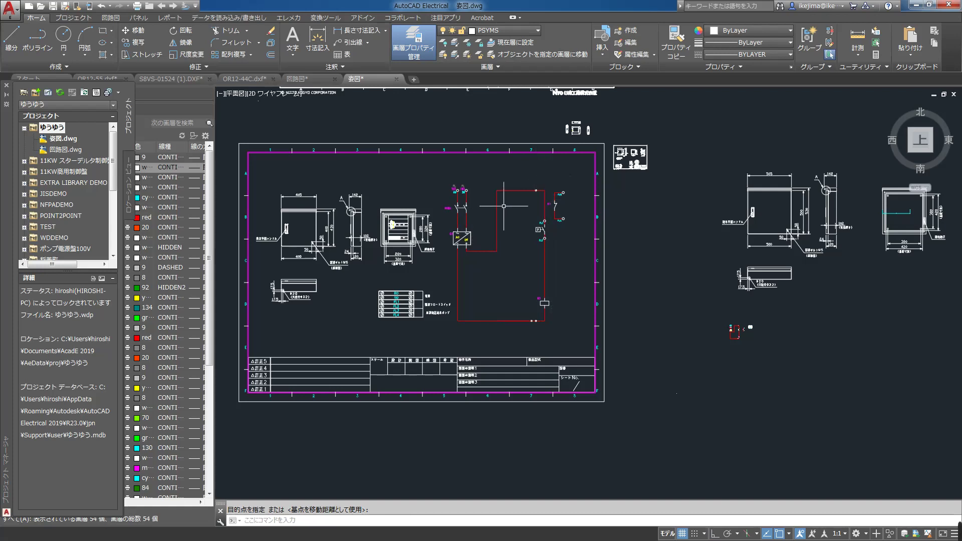
left_click(111, 17)
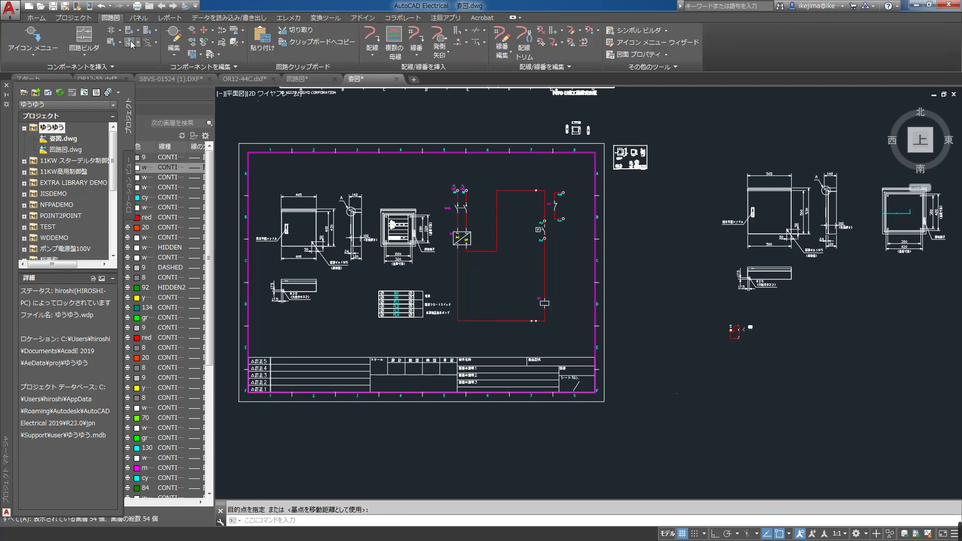
Step: Launch Location Box and zoom in on the circuit to pick the first corner
left_click(132, 43)
scroll(556, 222, "up", 4)
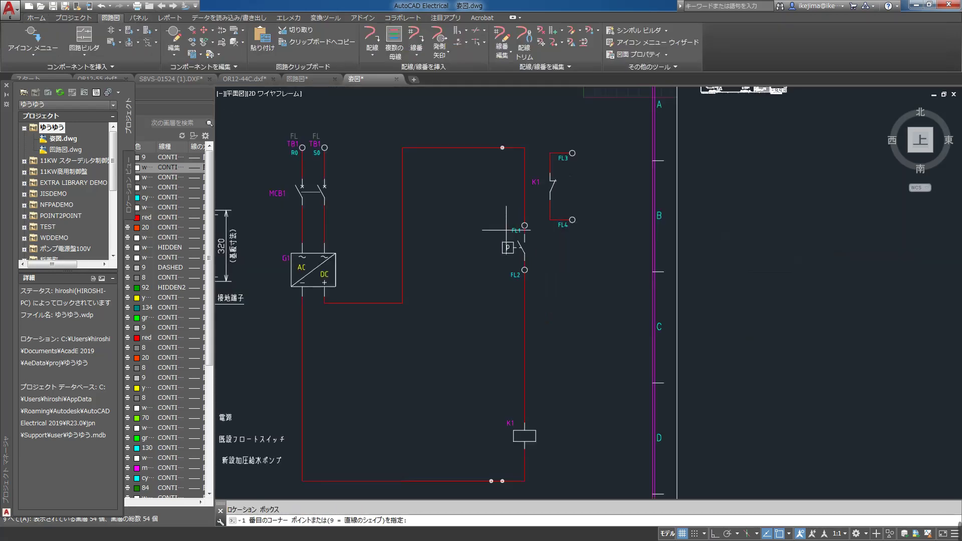